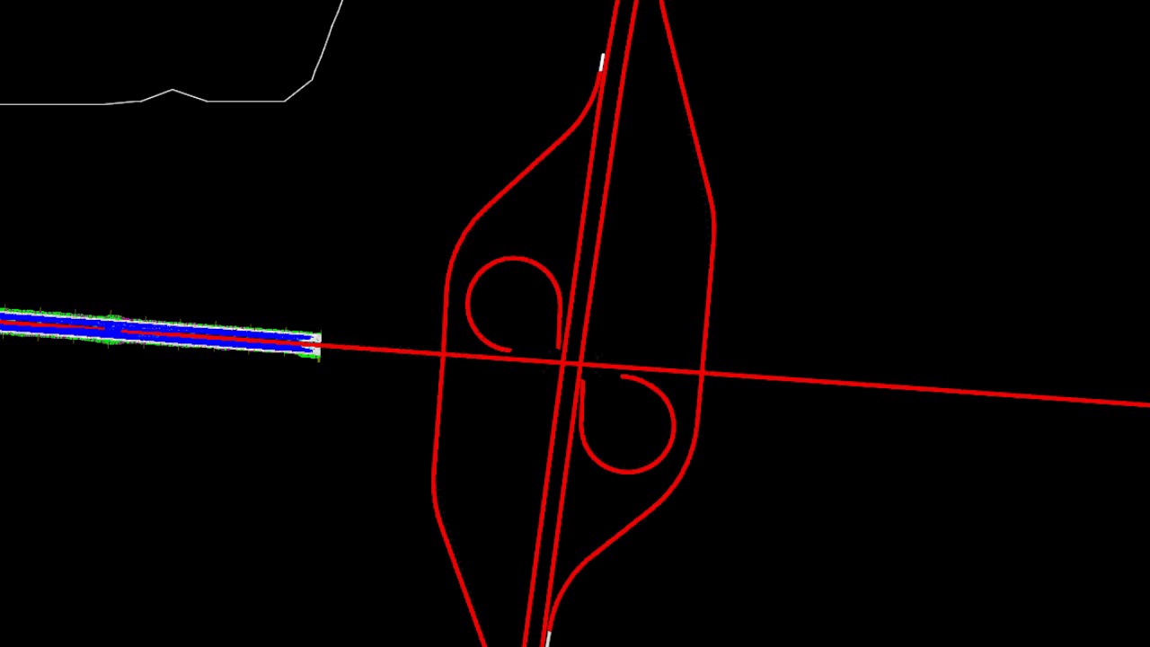
- Draw a zoom window around the cloverleaf interchange loops and ramps at the cross-road
left_click(235, 182)
left_click(994, 482)
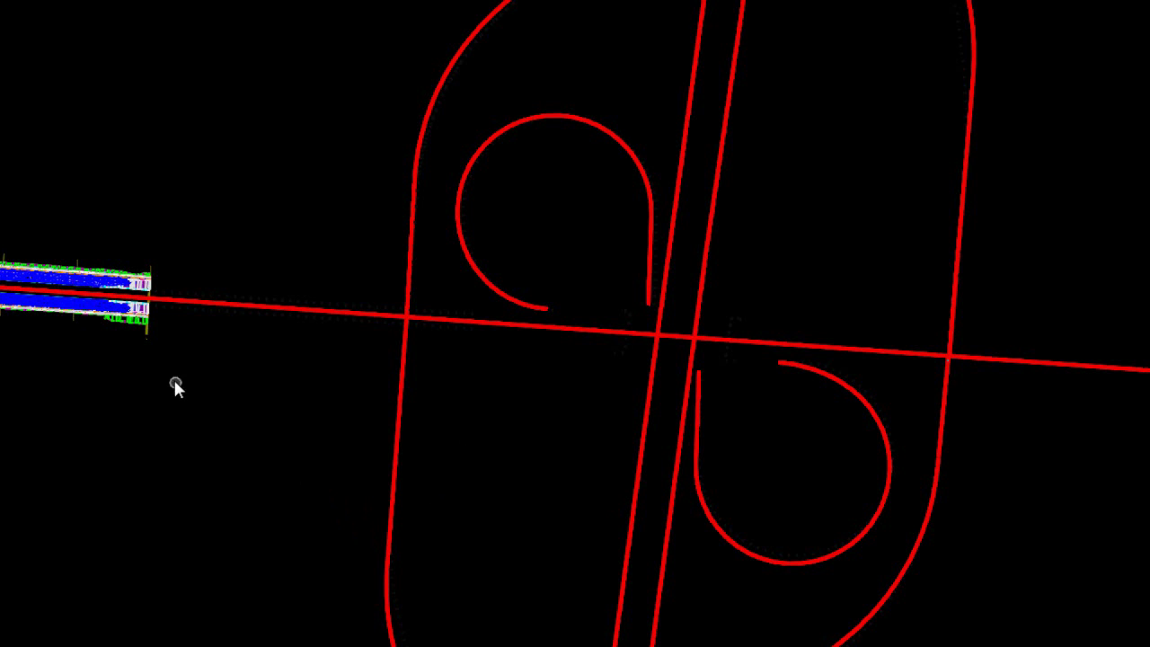
- Pan to the corridor end and load the OVRLY template from SCDOT-301 > 301 in Create Template
scroll(128, 338, "up", 3)
middle_click_drag(215, 350, 405, 390)
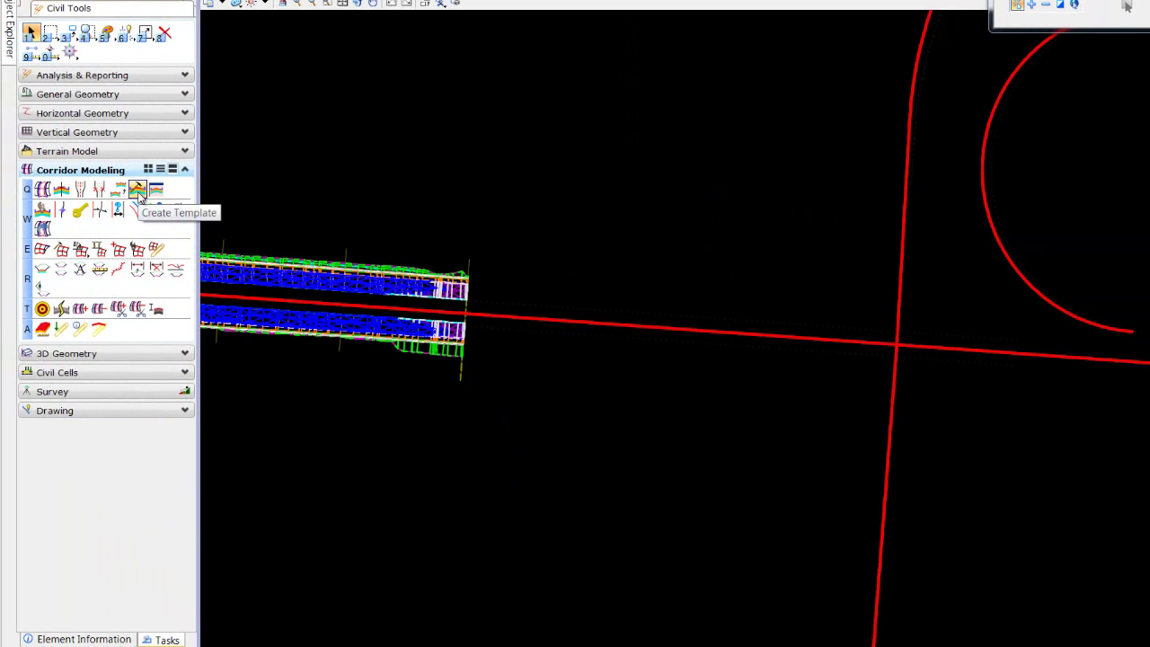
left_click(138, 191)
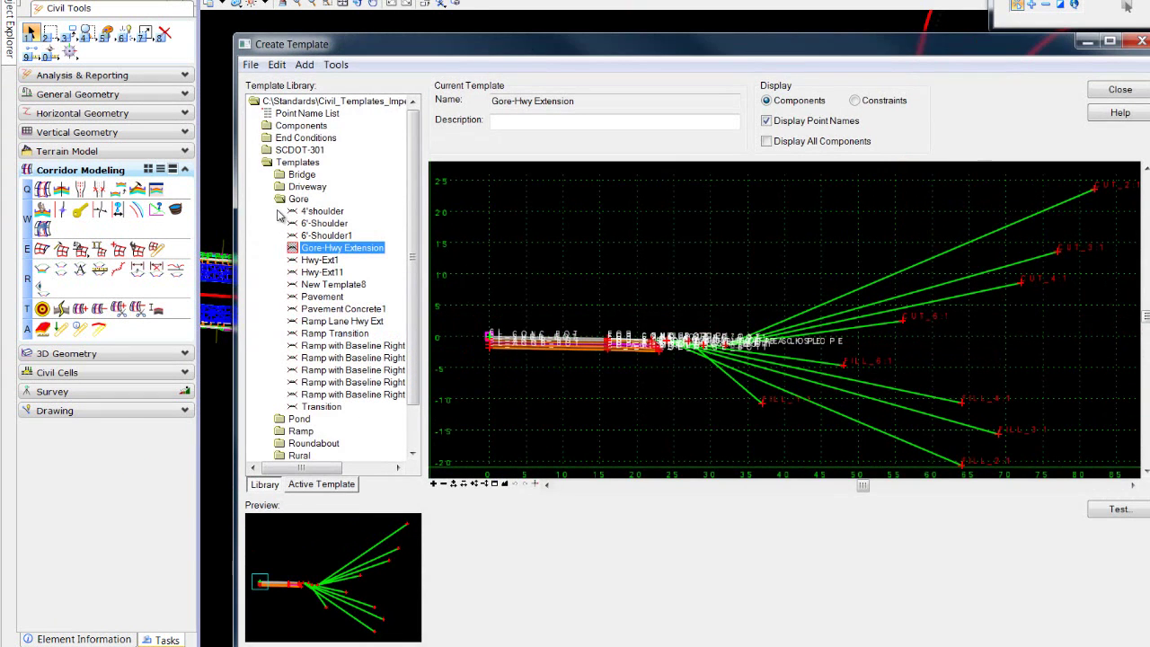
double_click(296, 151)
left_click(296, 162)
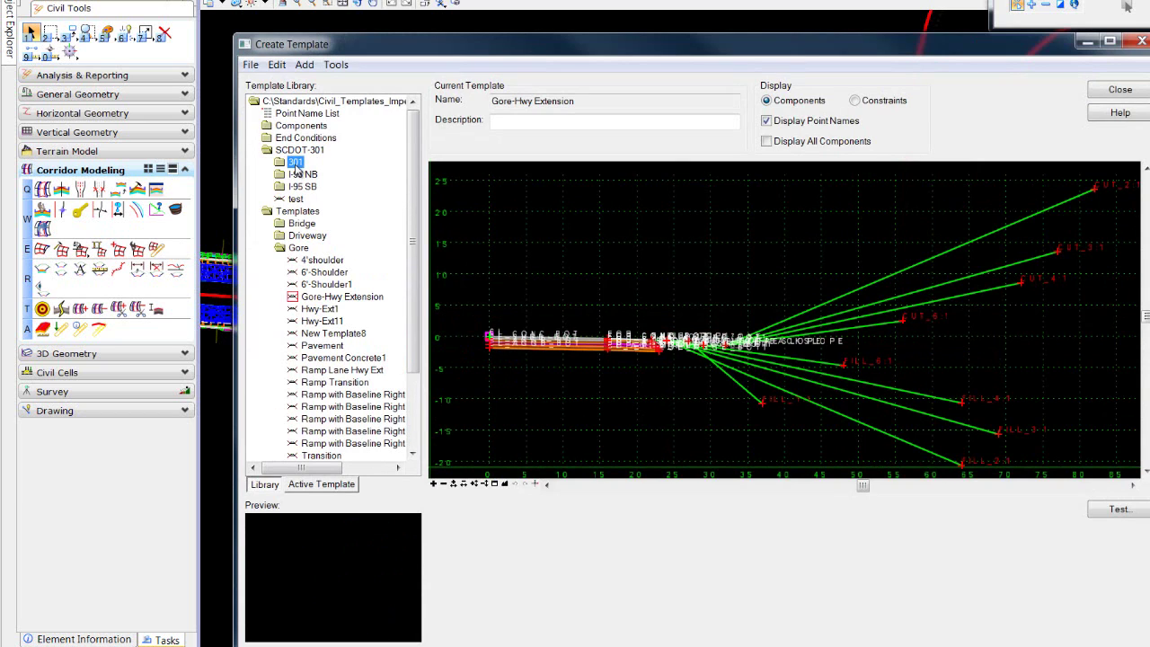
double_click(295, 164)
left_click(316, 212)
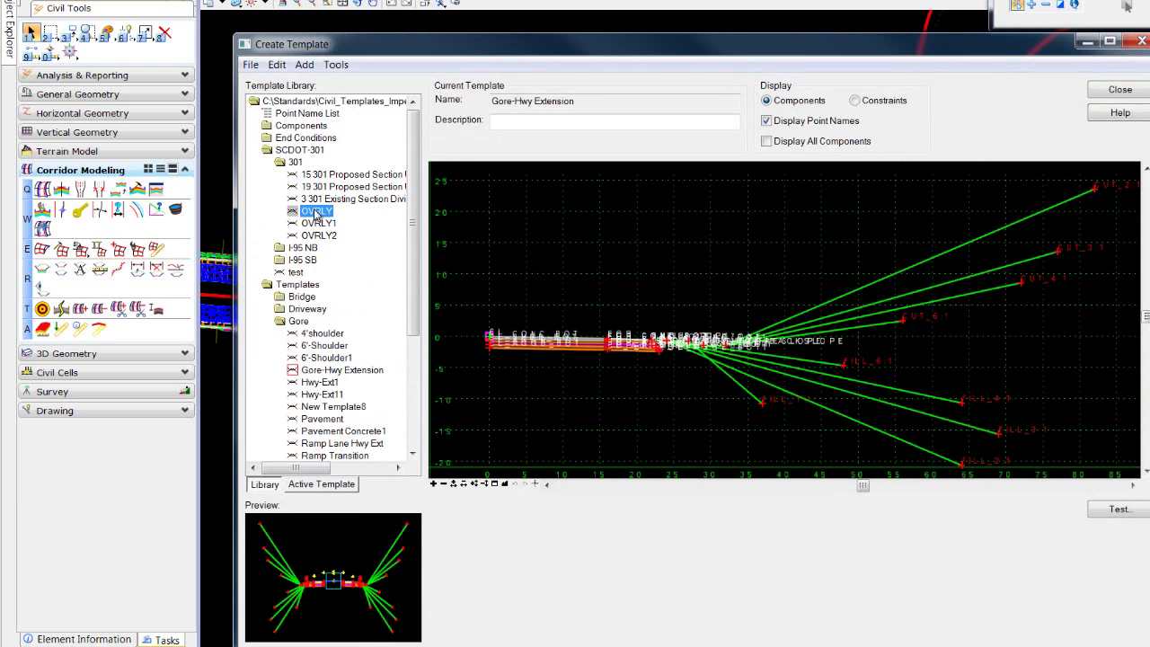
double_click(316, 214)
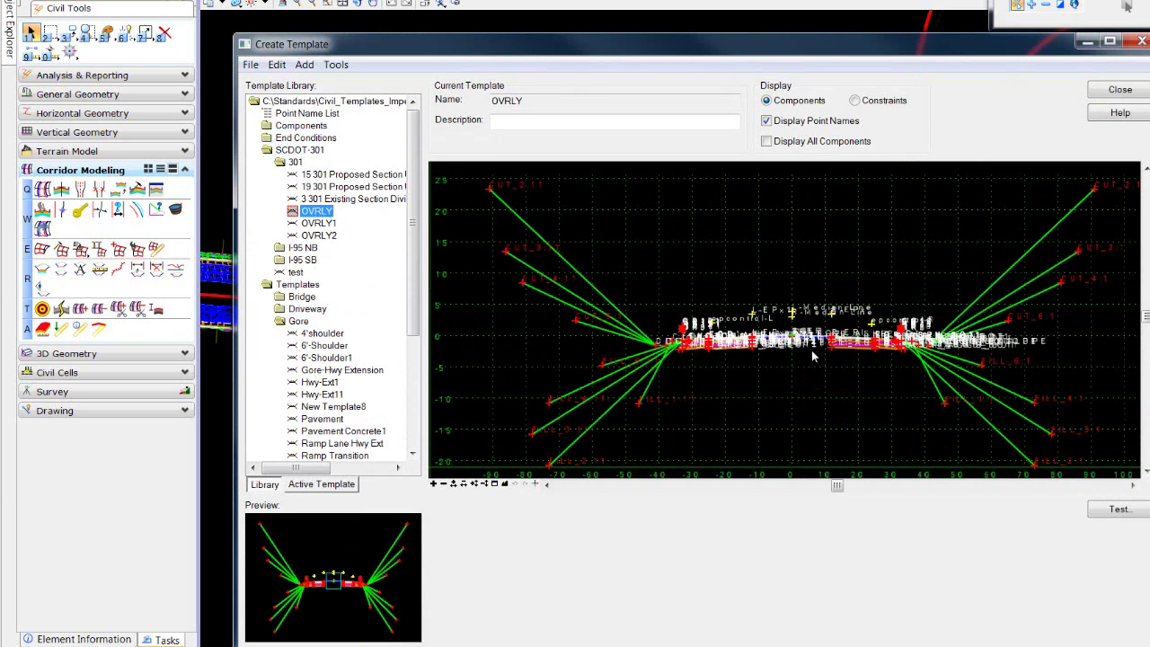
scroll(801, 335, "up", 3)
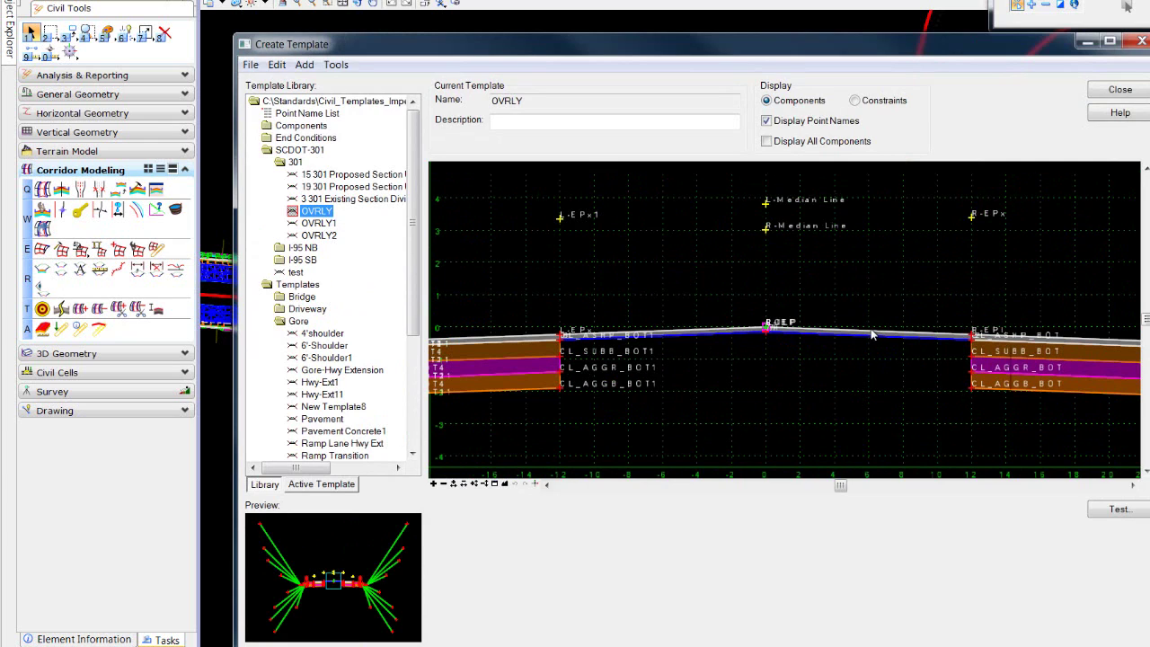
mouse_move(871, 334)
- Load OVRLY2, zoom over its pavement layers and ditch slopes, then close Create Template
double_click(320, 237)
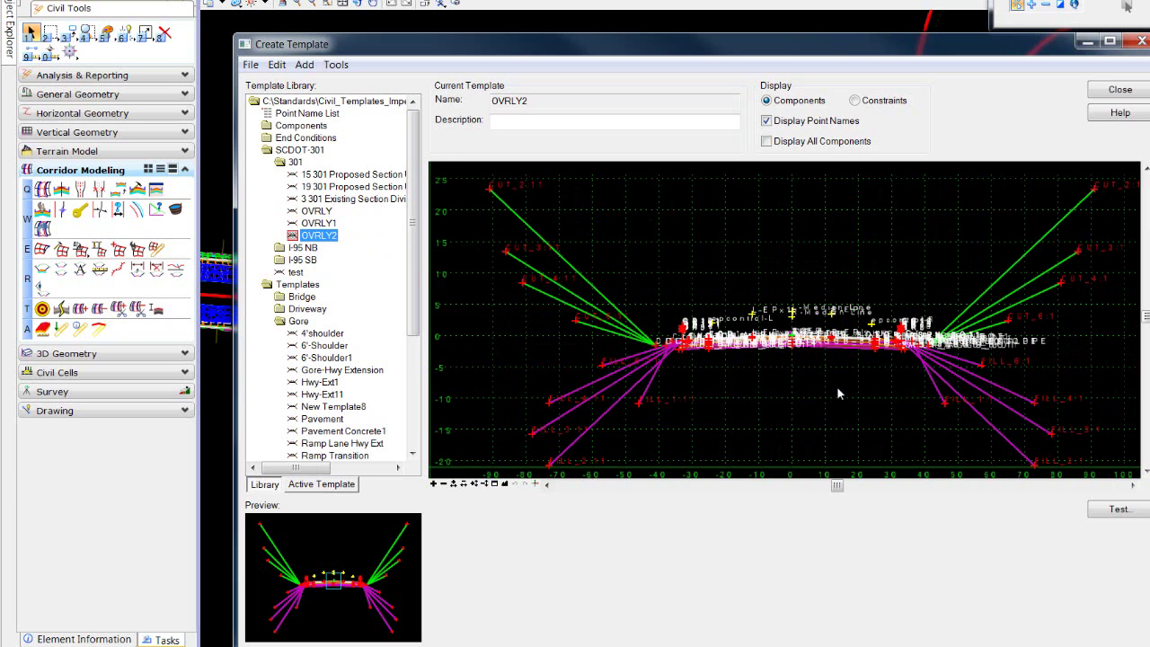
scroll(801, 353, "up", 3)
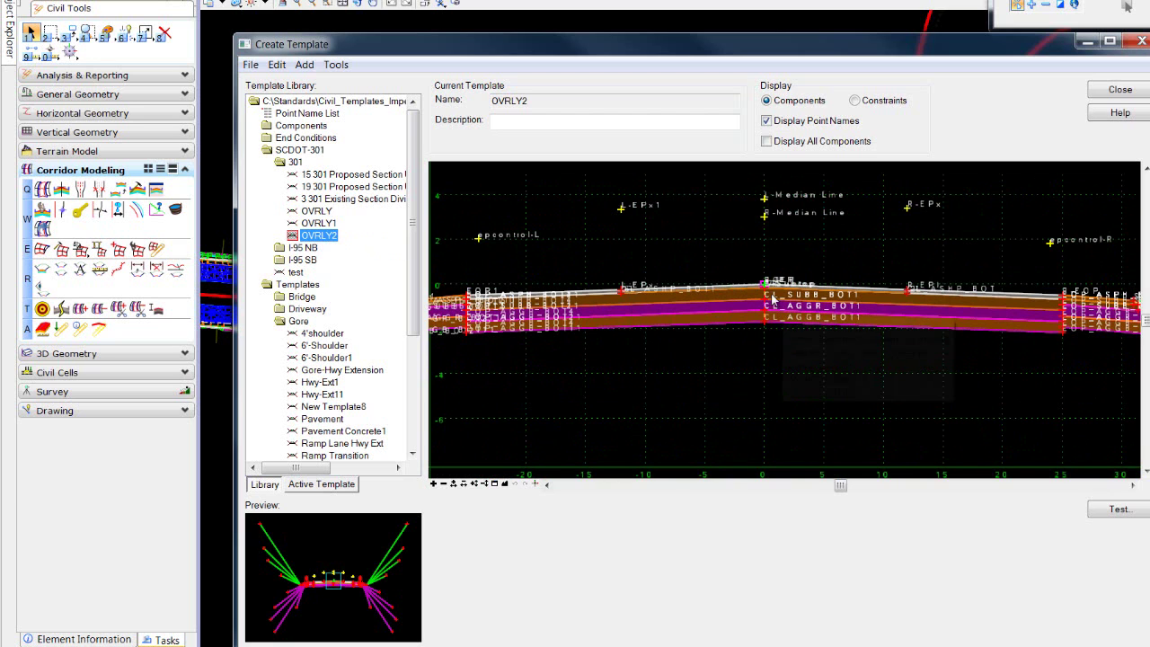
scroll(765, 305, "up", 2)
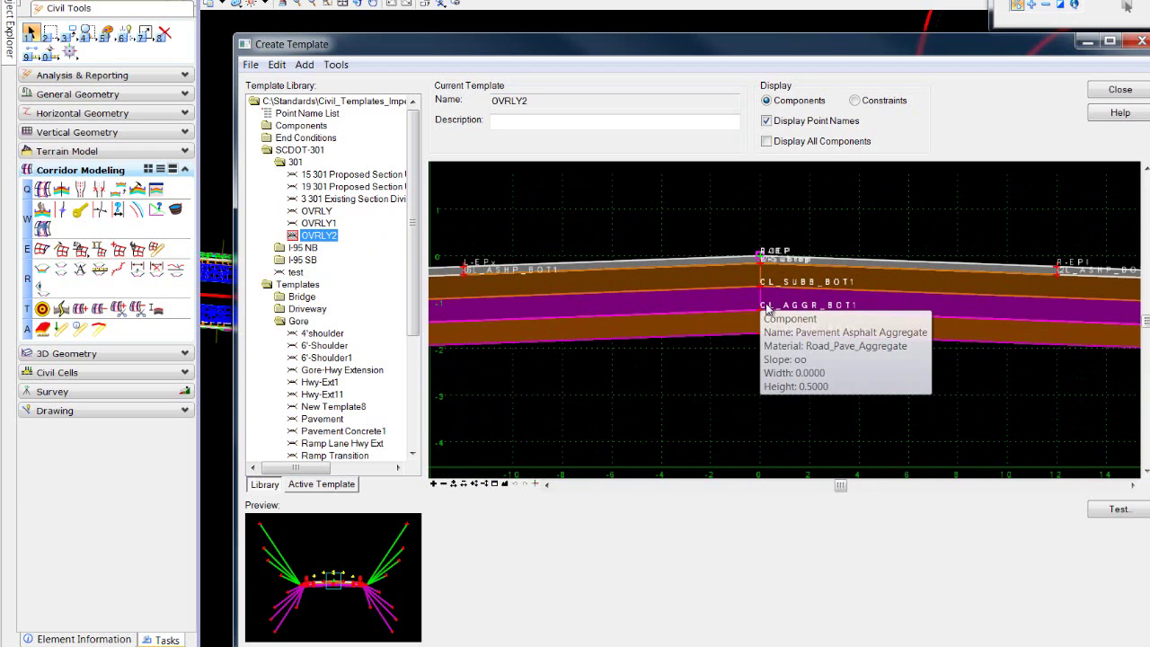
scroll(761, 372, "down", 2)
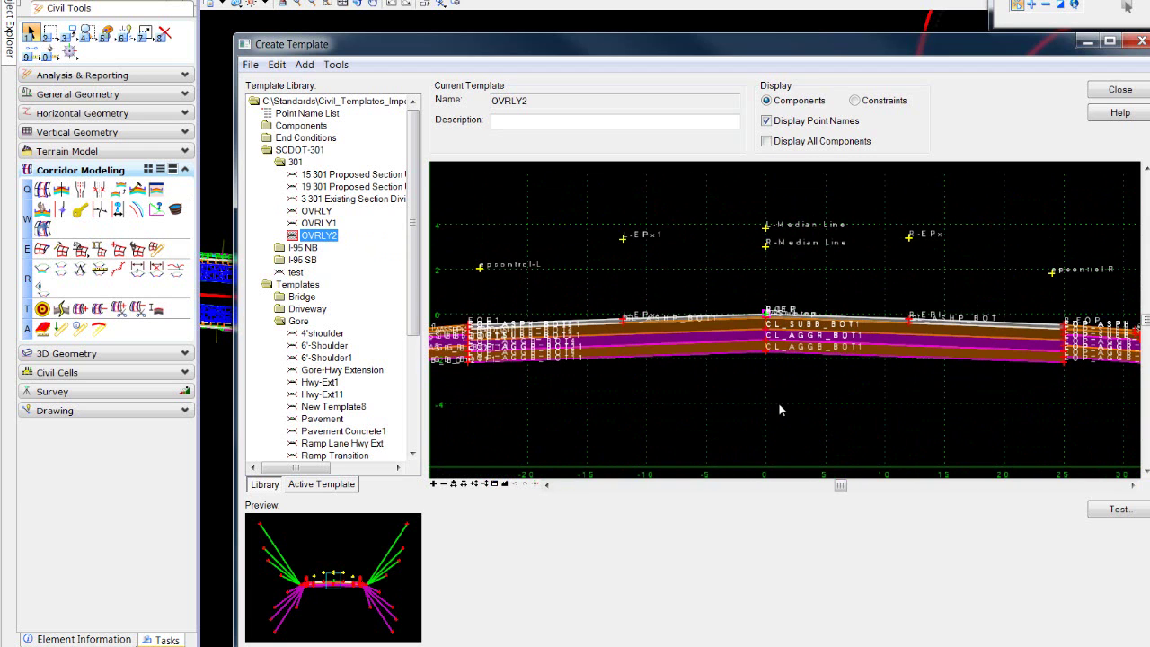
scroll(746, 429, "down", 1)
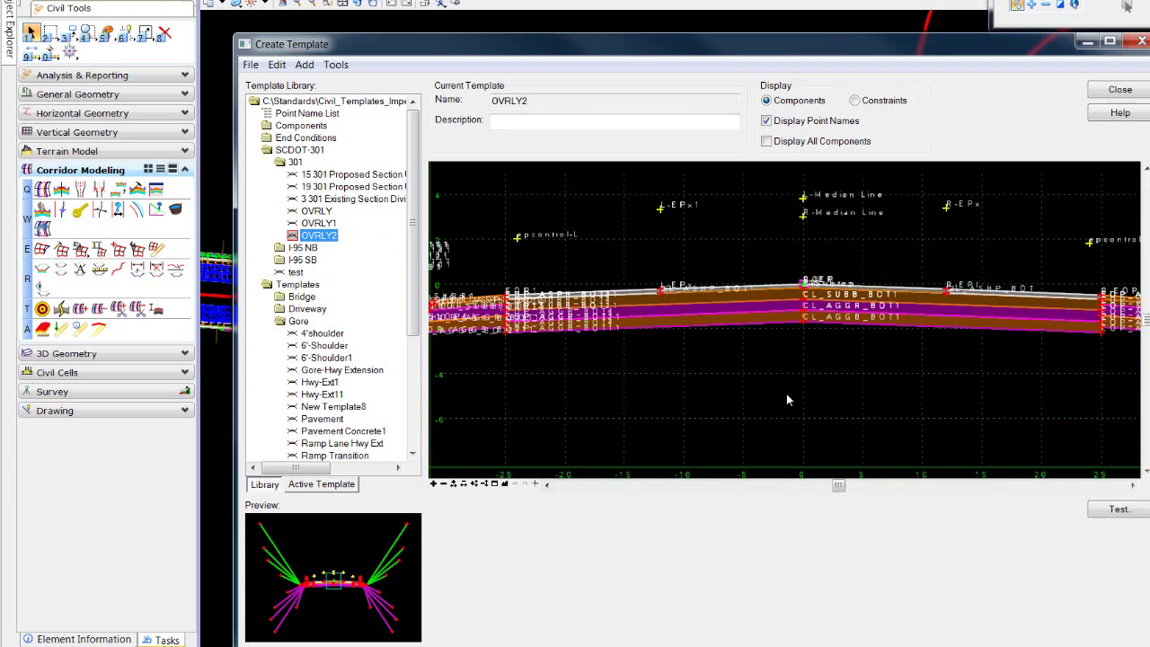
mouse_move(799, 339)
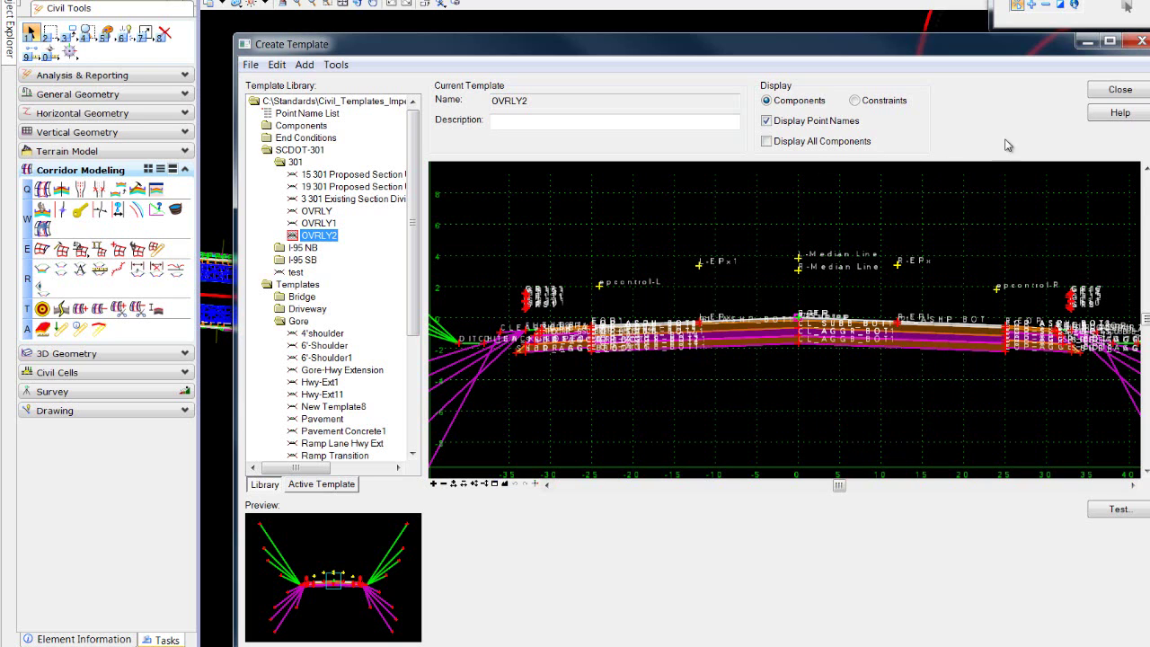
left_click(1122, 91)
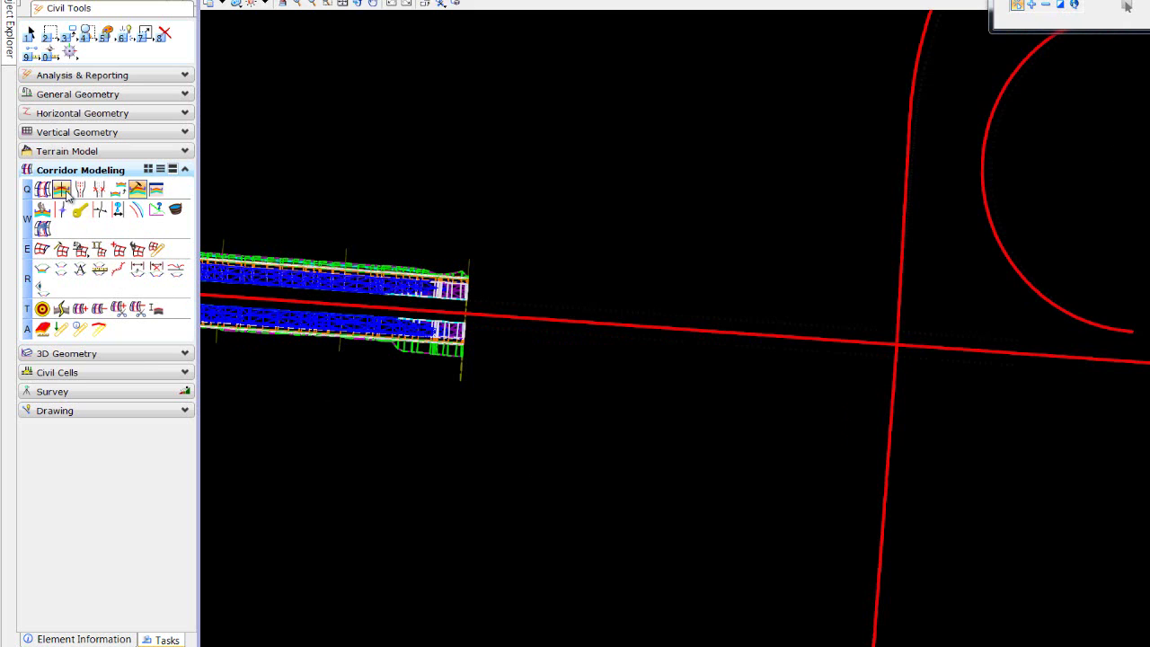
- Start a template drop on the corridor ending before the interchange, using the OVRLY2 template
left_click(61, 187)
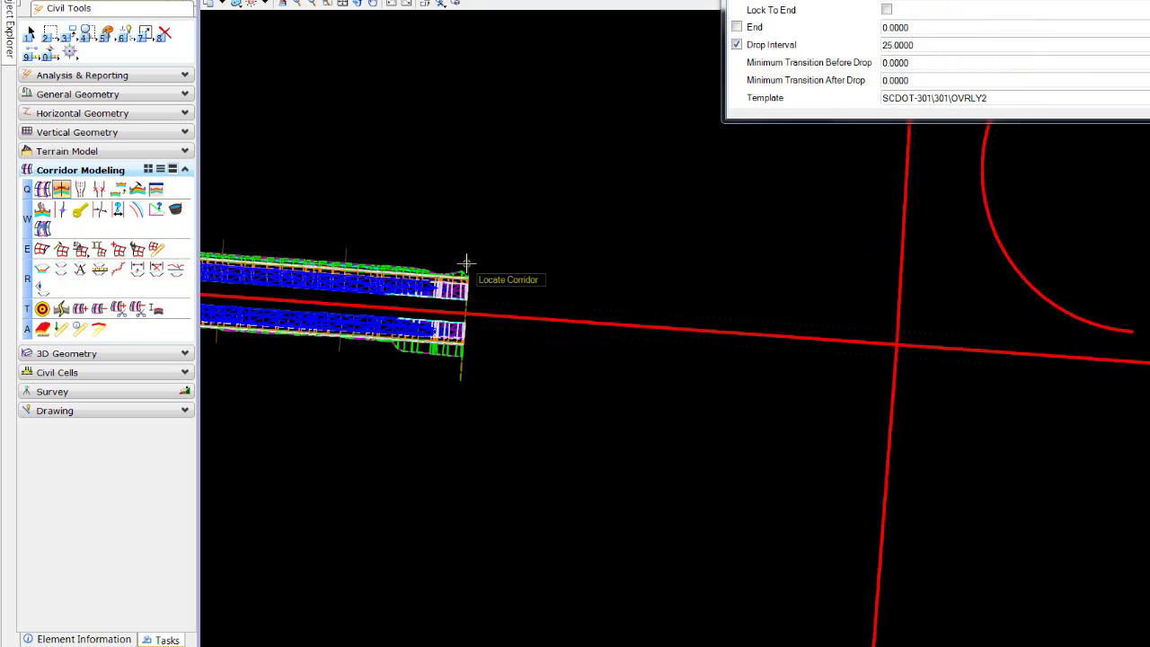
left_click(465, 272)
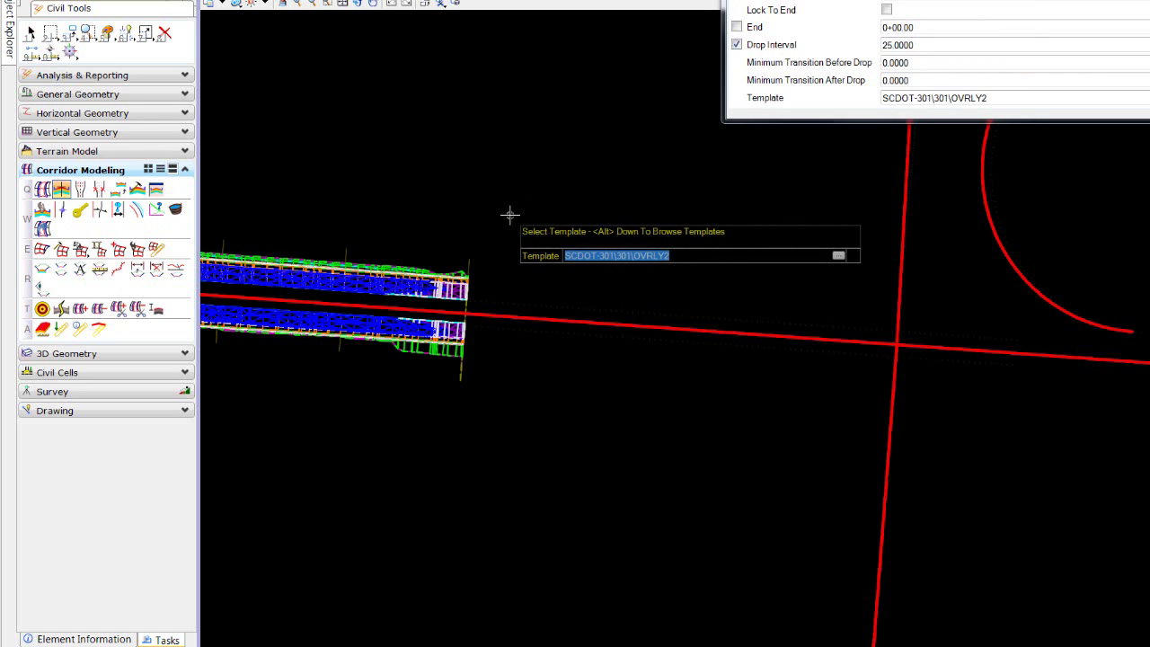
key("alt+Down")
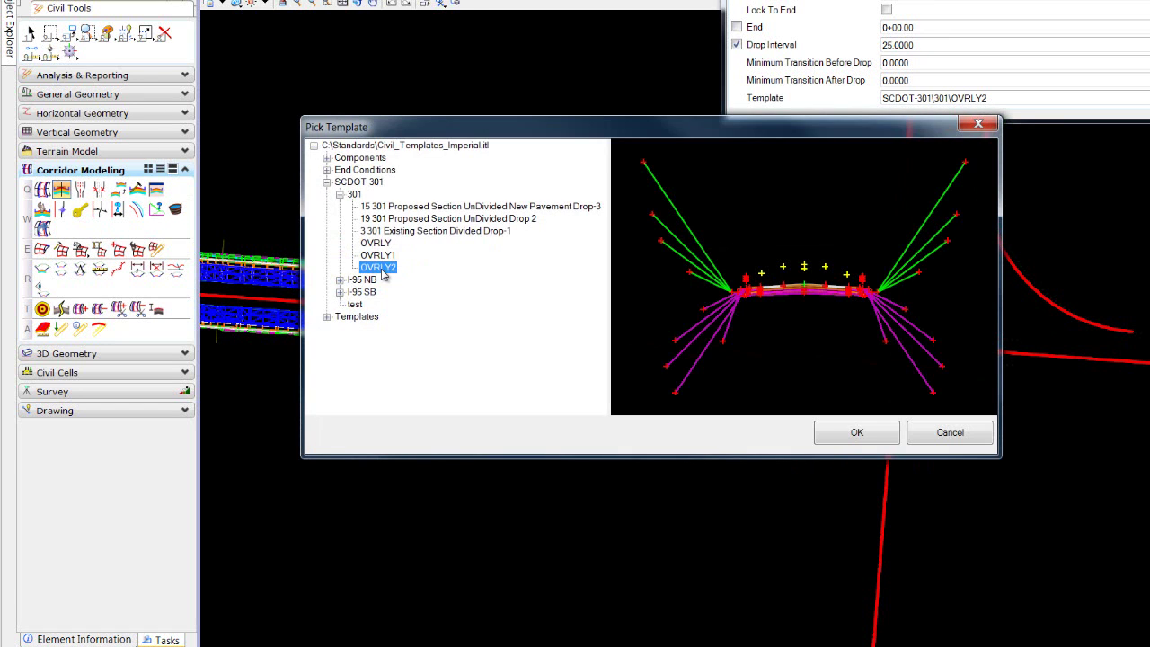
left_click(857, 432)
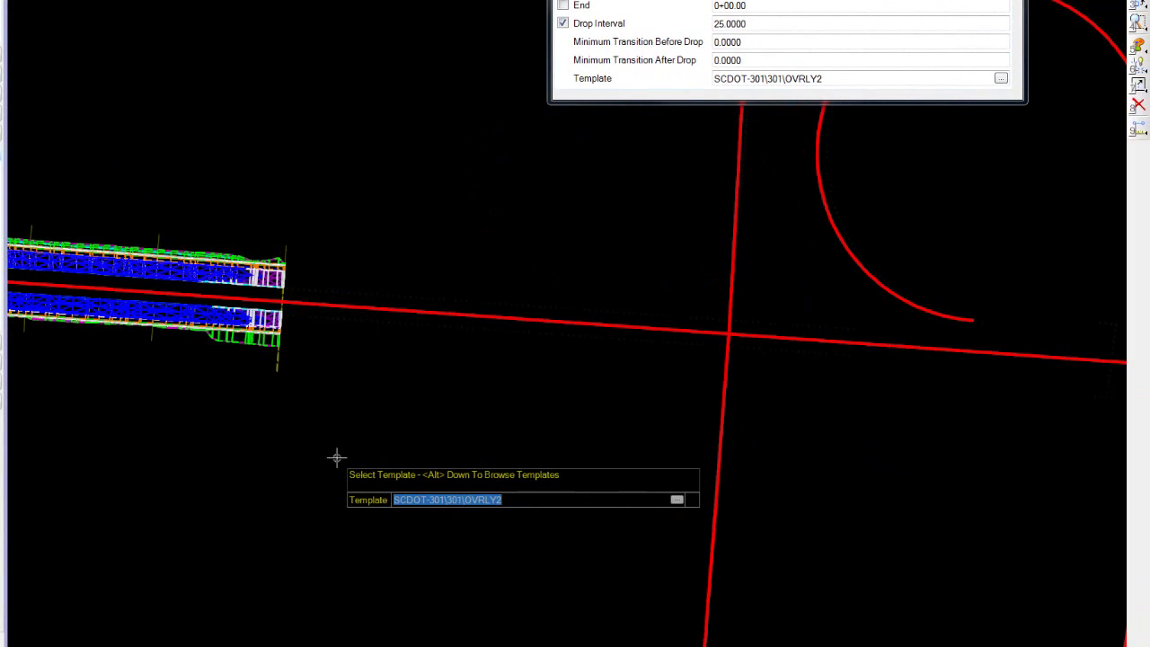
left_click(336, 458)
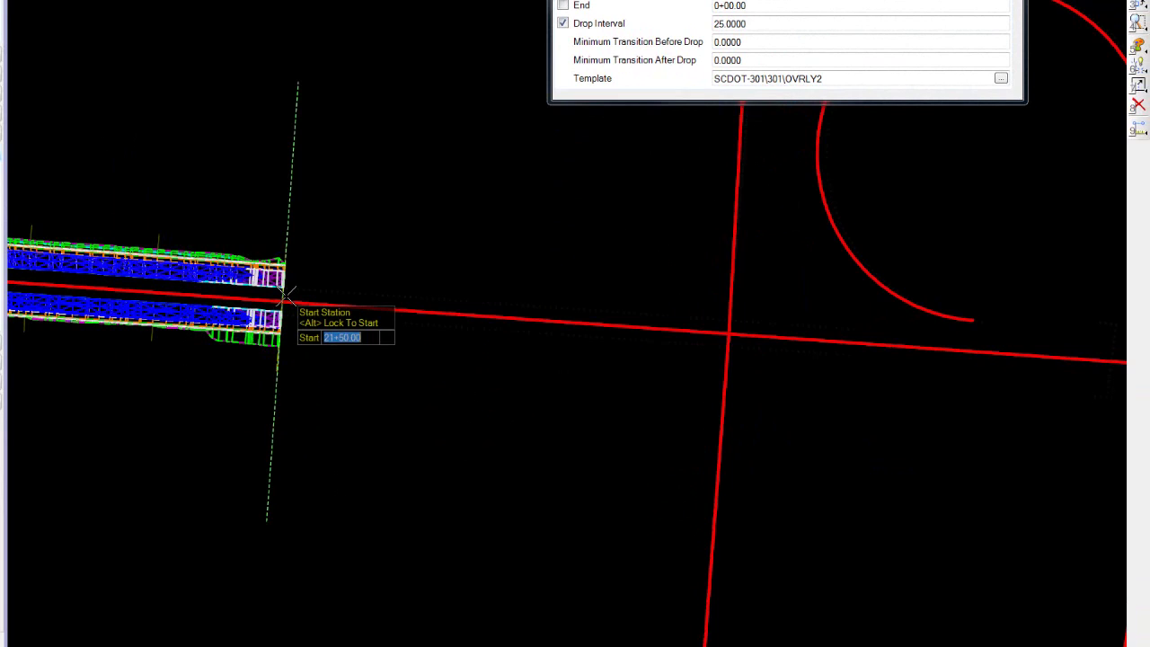
- Run the OVRLY2 drop from the corridor end to farther along the alignment at 25.0000 interval
scroll(286, 297, "up", 2)
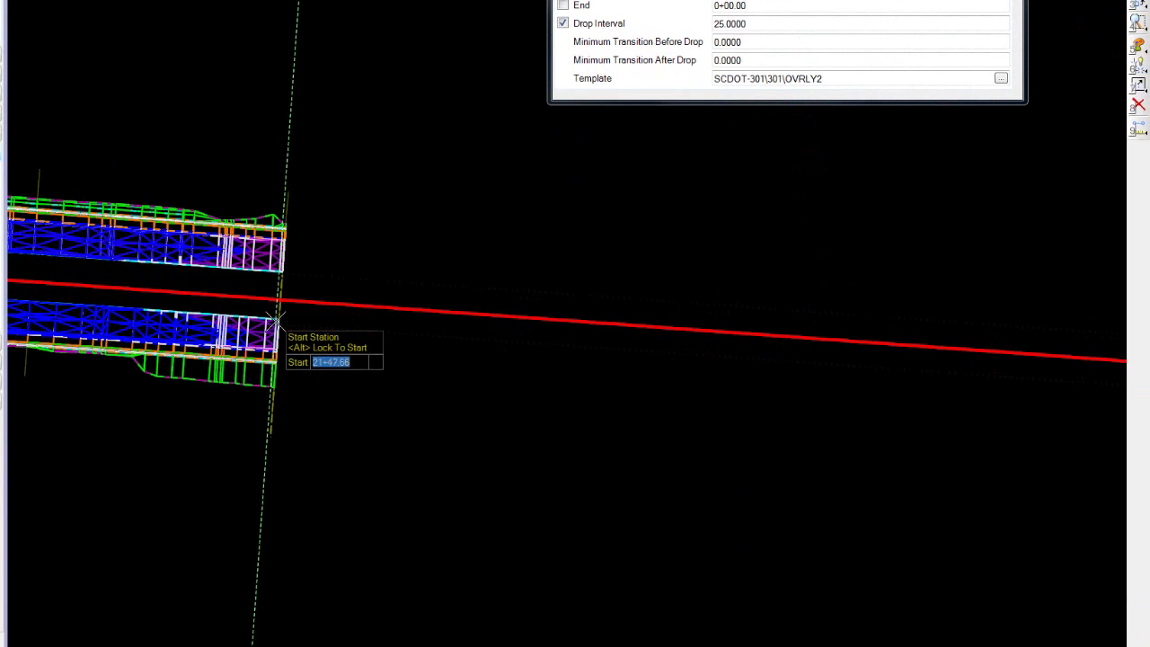
left_click(279, 316)
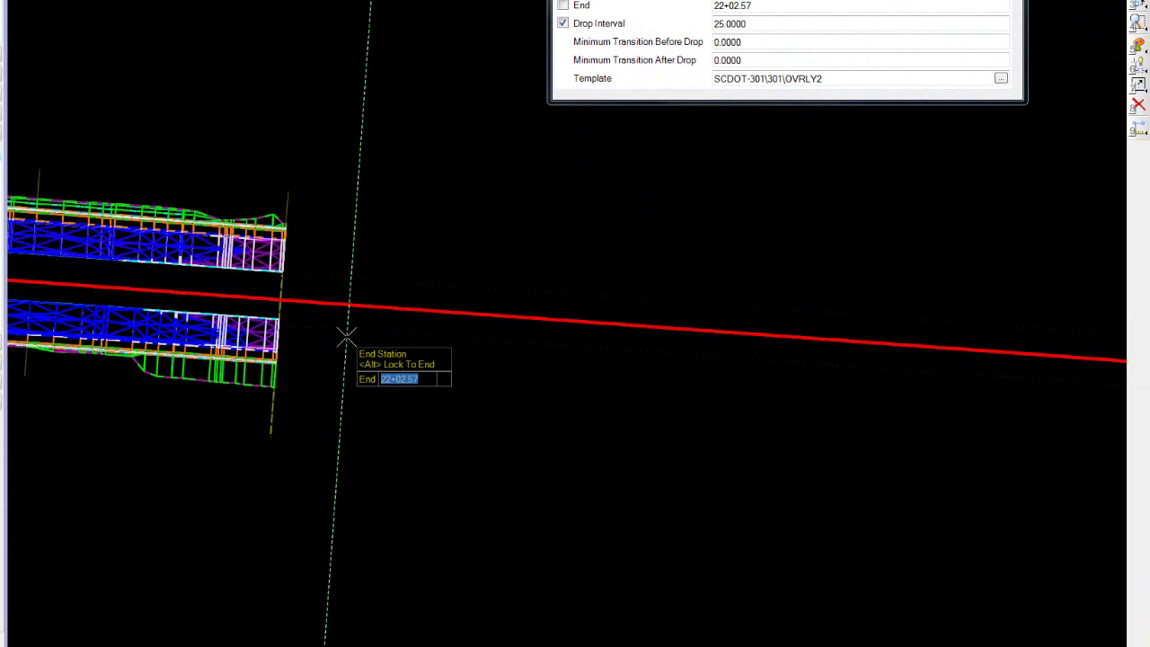
scroll(340, 332, "down", 3)
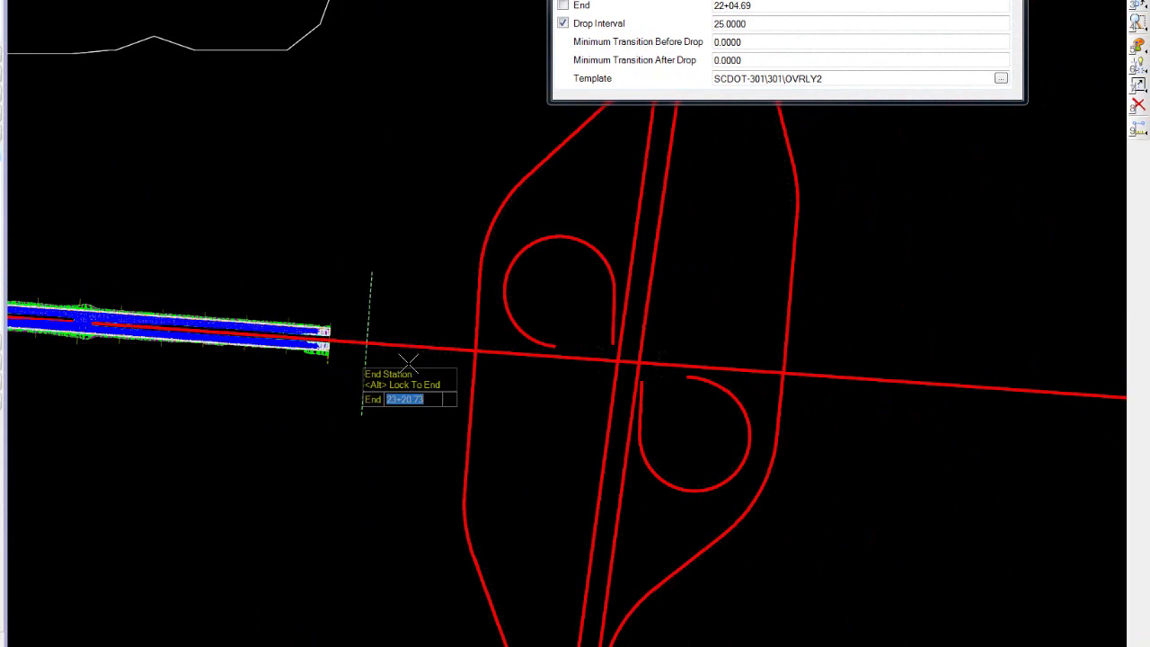
left_click(1047, 378)
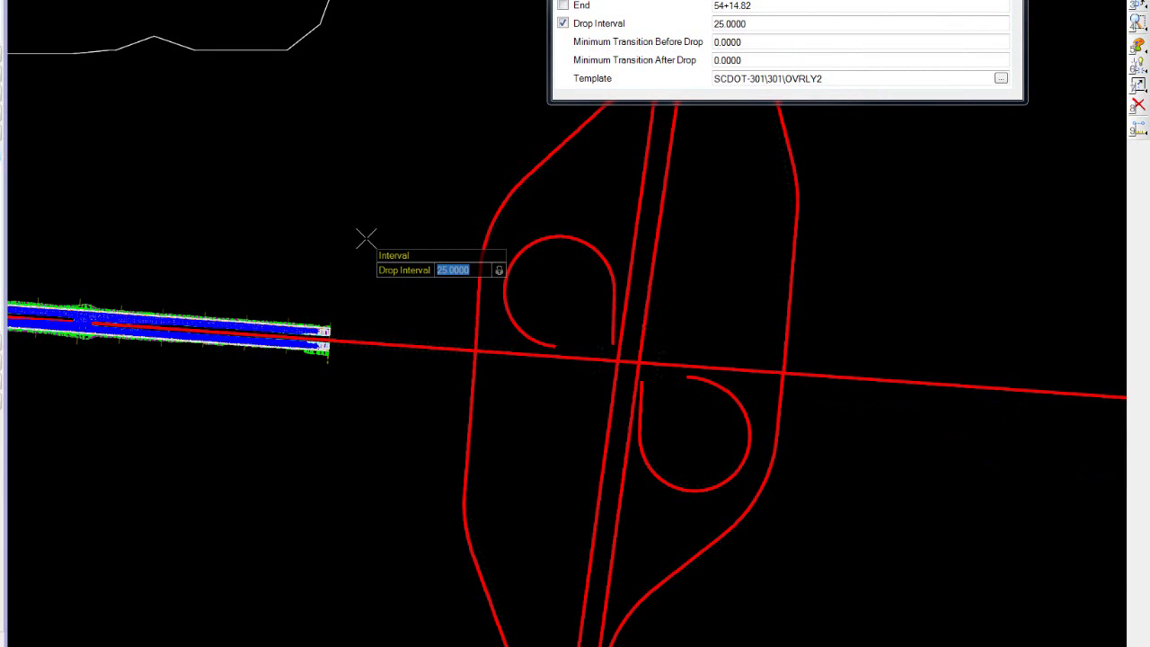
key("Return")
key("Return")
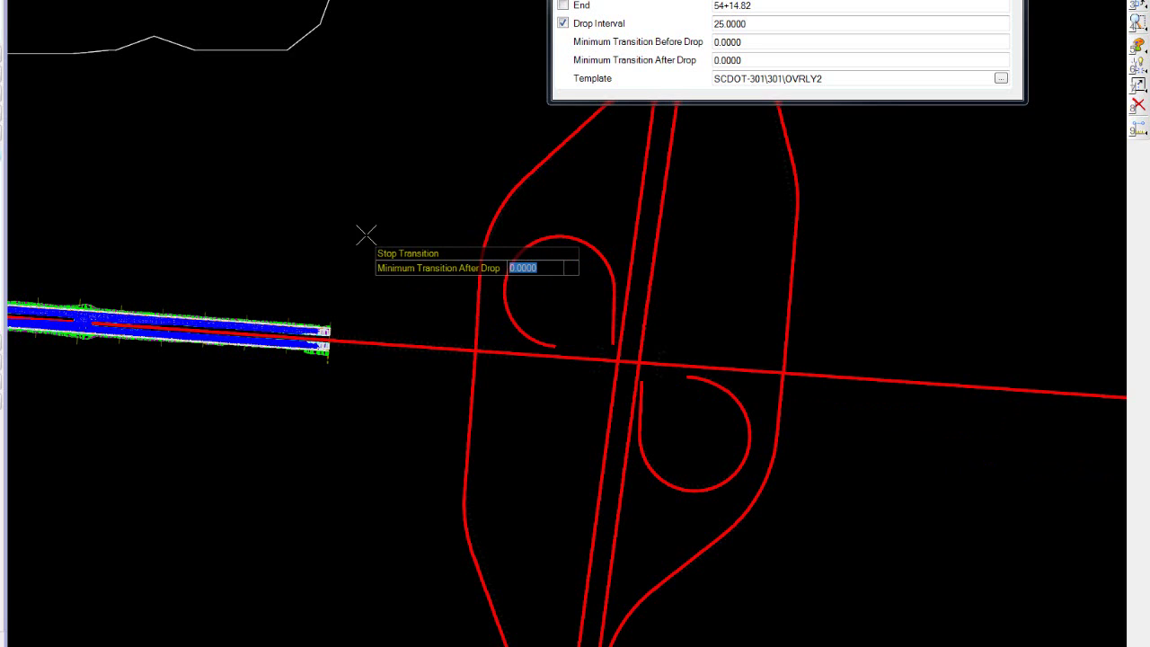
left_click(365, 235)
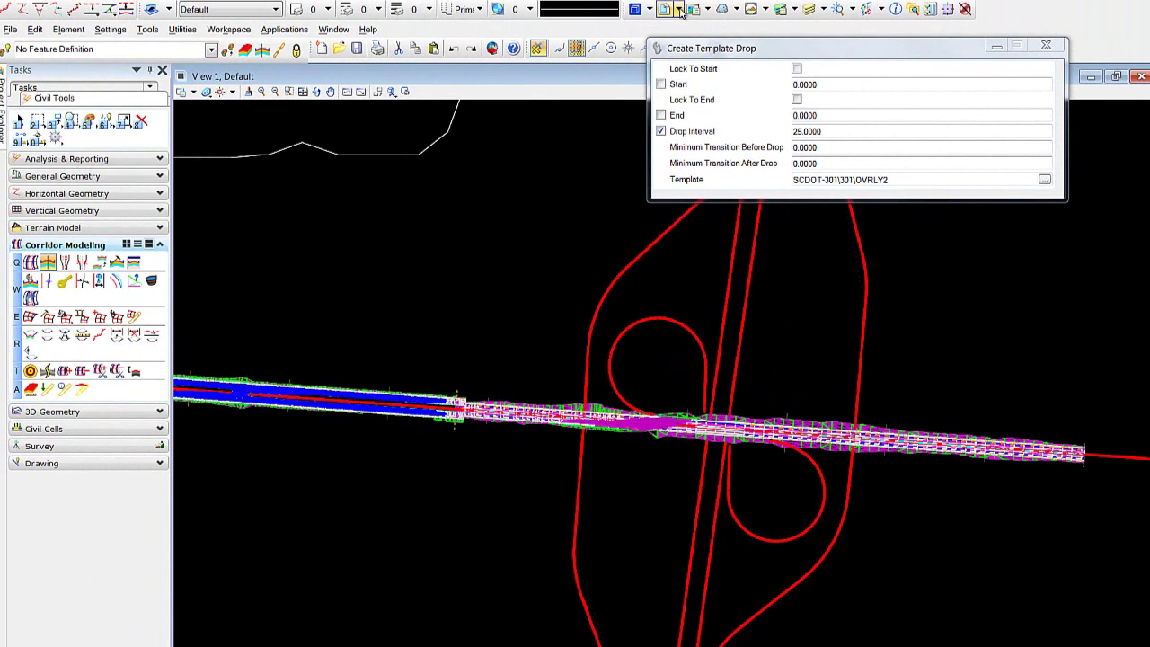
- Turn off display of the 301_Pt2.dgn reference and zoom in on the corridor widening
left_click(664, 9)
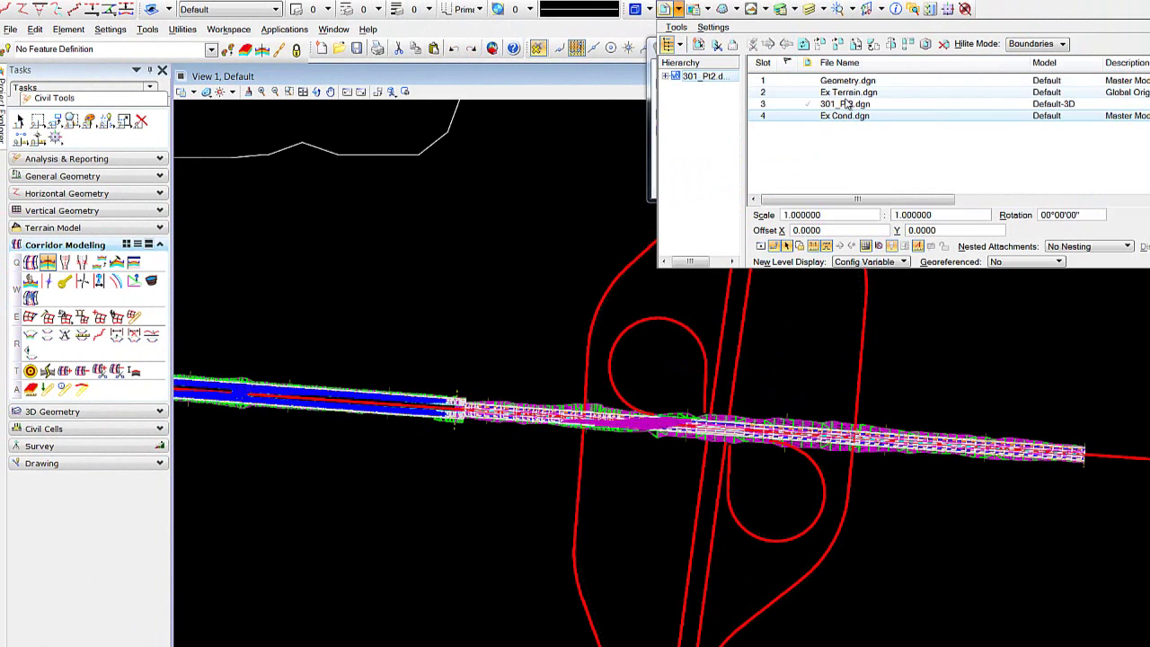
left_click(813, 105)
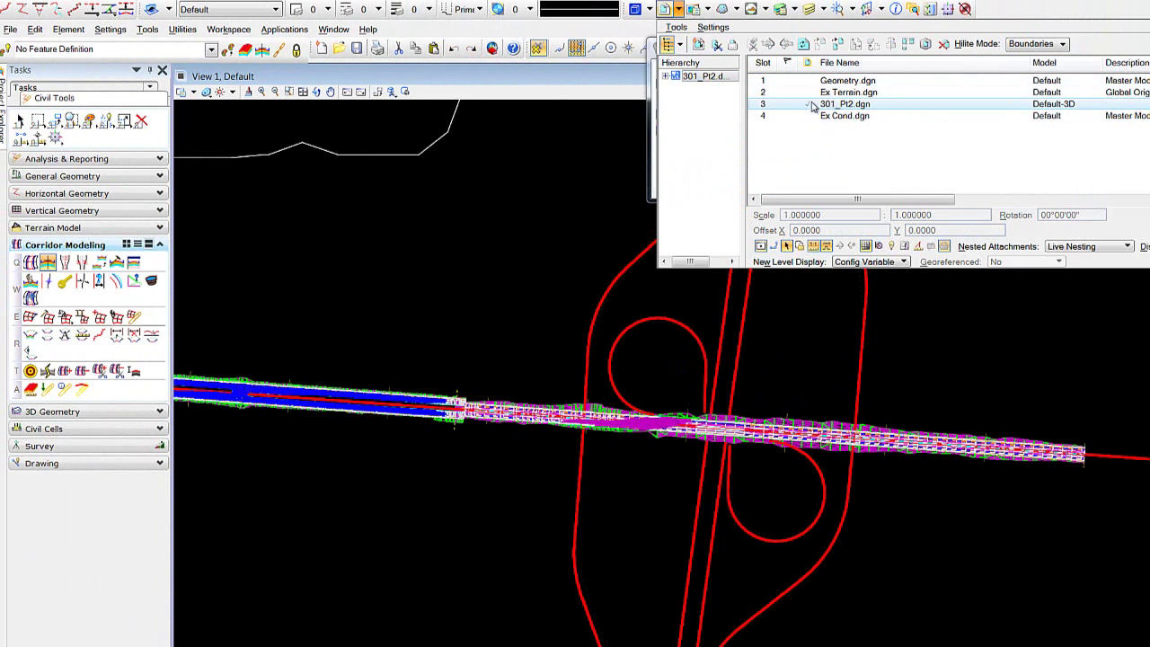
left_click(761, 248)
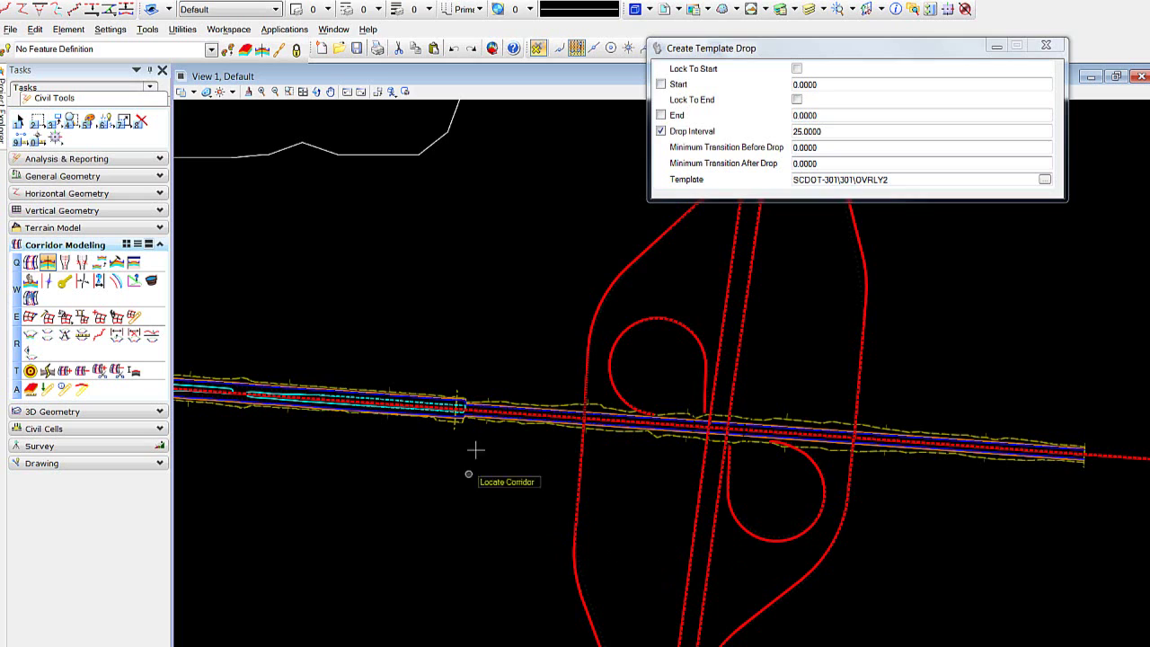
scroll(474, 451, "up", 3)
middle_click_drag(443, 388, 423, 437)
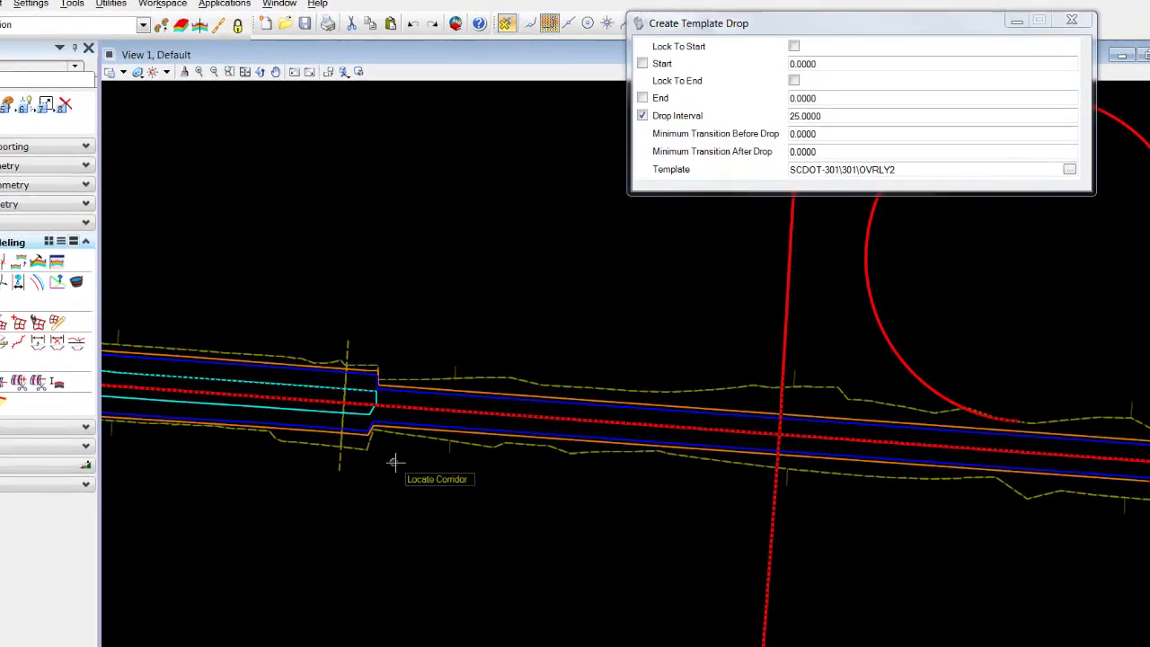
- Turn off Constructions in View Attributes so the dashed construction lines disappear from the corridor
left_click(17, 45)
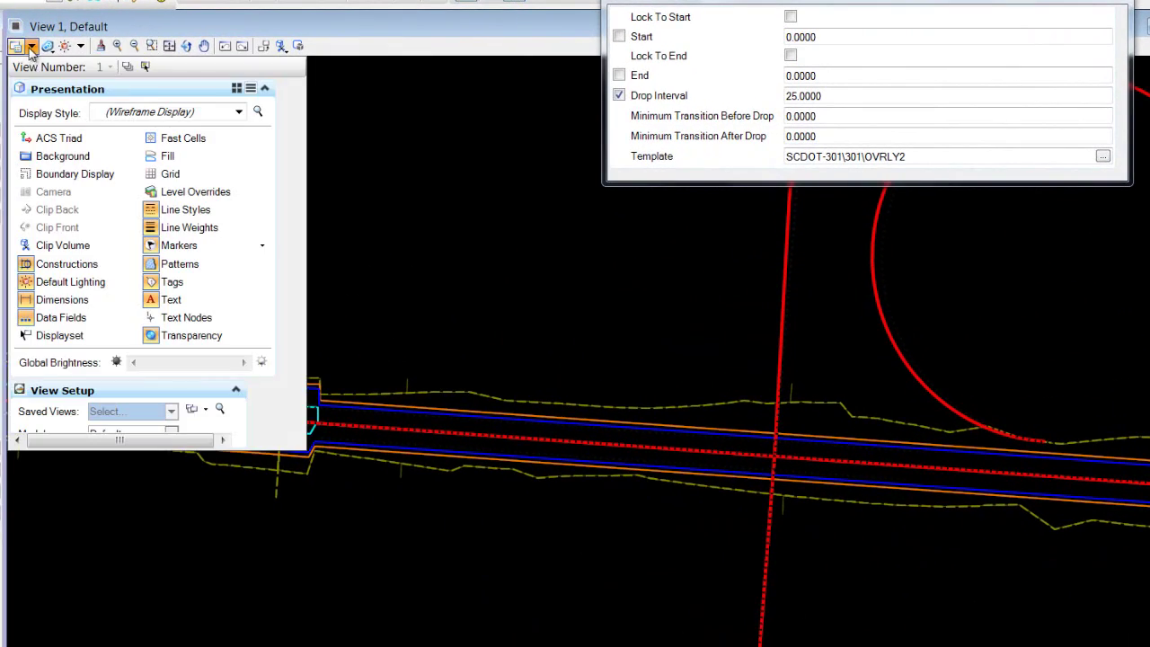
left_click(67, 266)
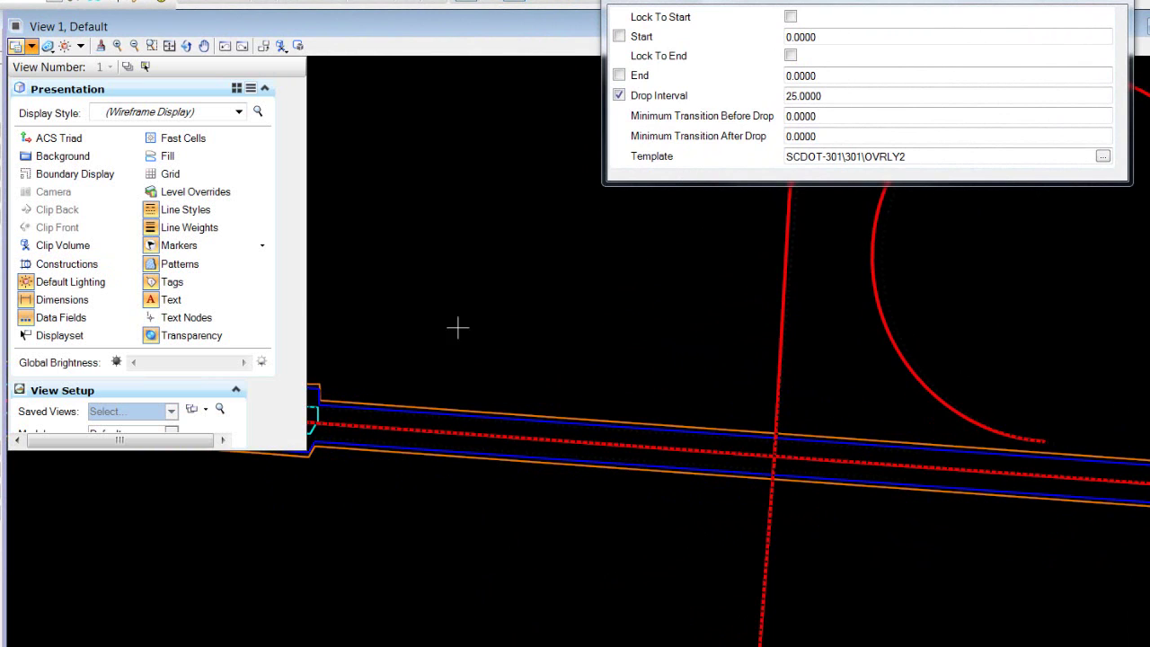
middle_click_drag(580, 390, 593, 339)
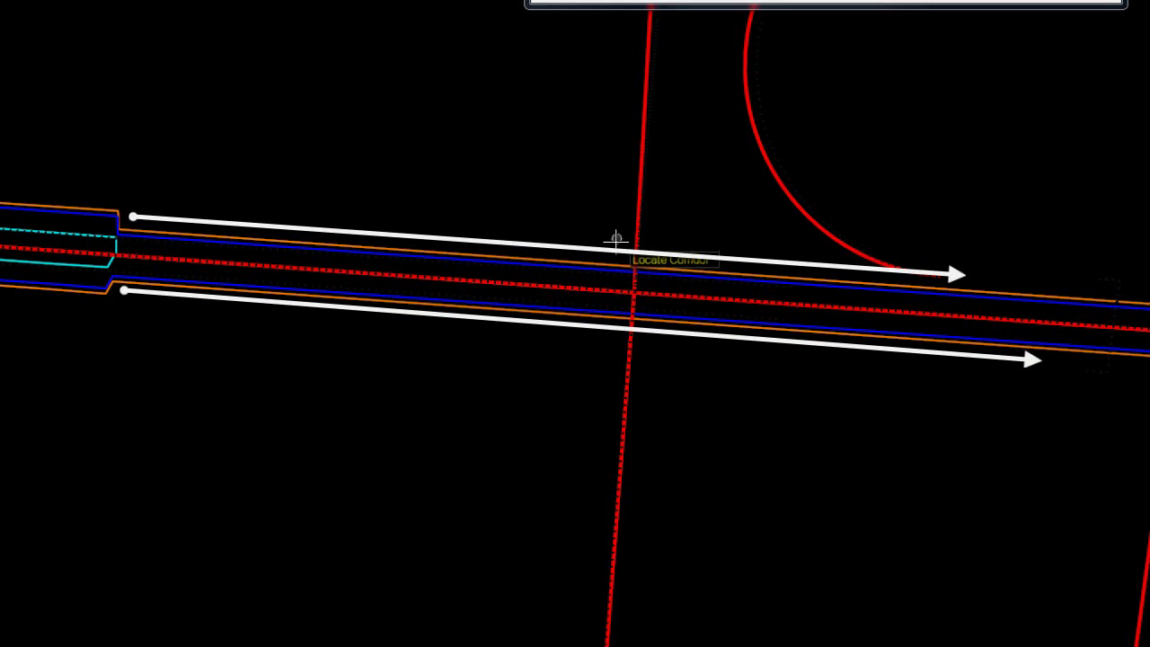
- Pan and zoom out to center the interchange with both loop ramps in view
middle_click_drag(952, 390, 465, 395)
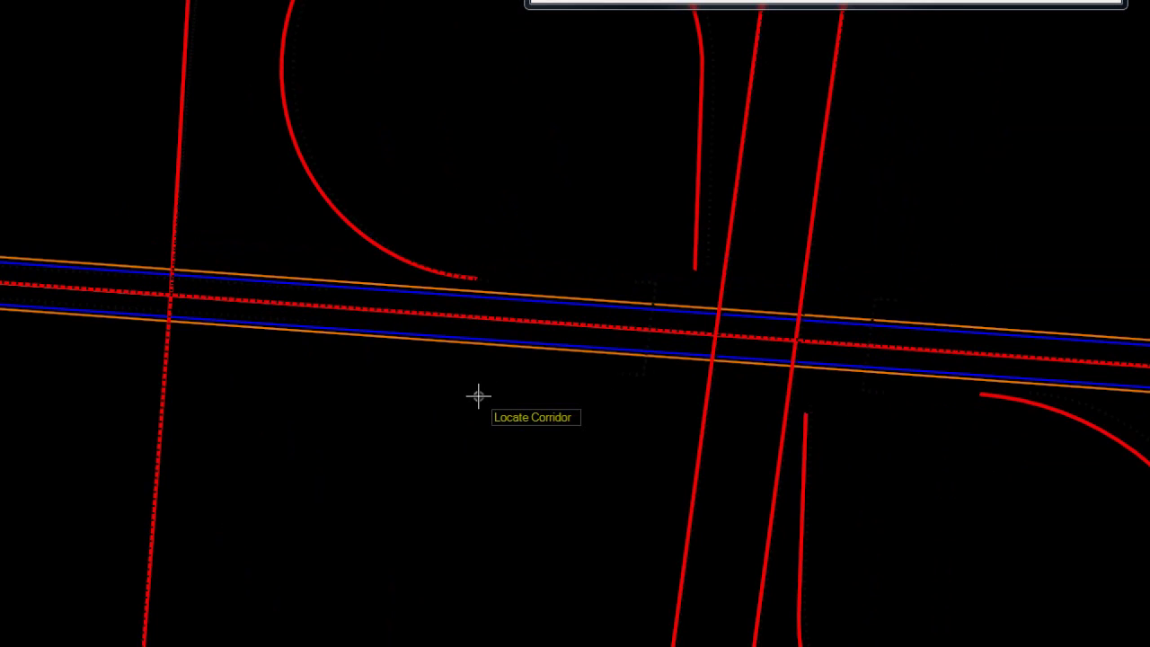
scroll(457, 407, "down", 2)
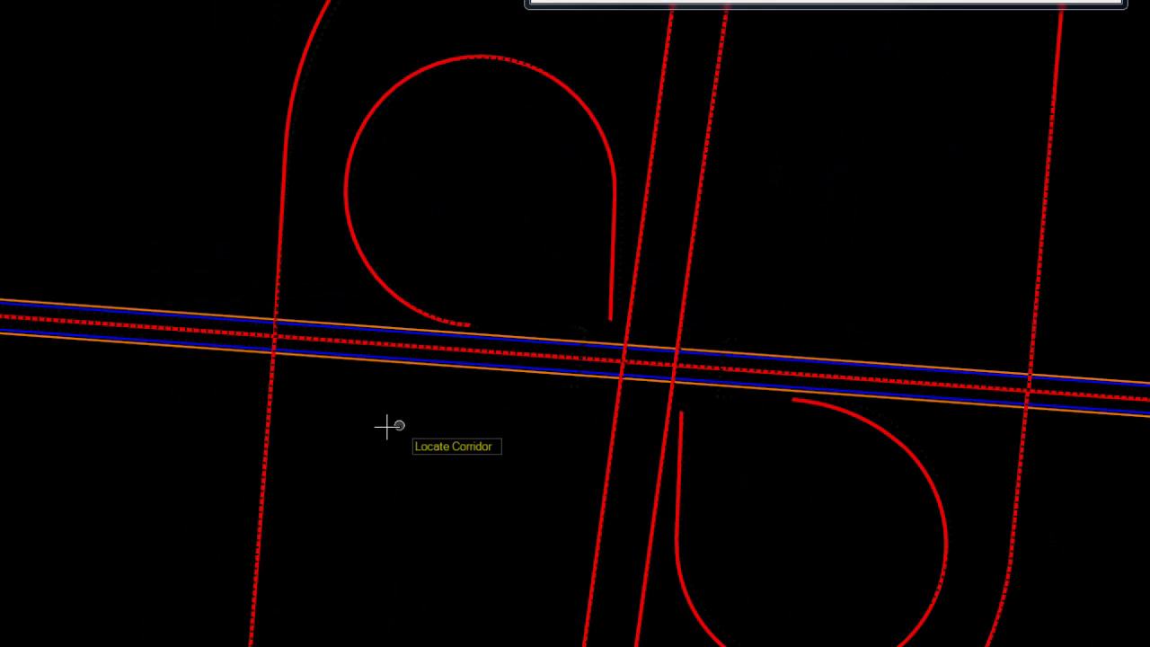
middle_click_drag(388, 427, 446, 411)
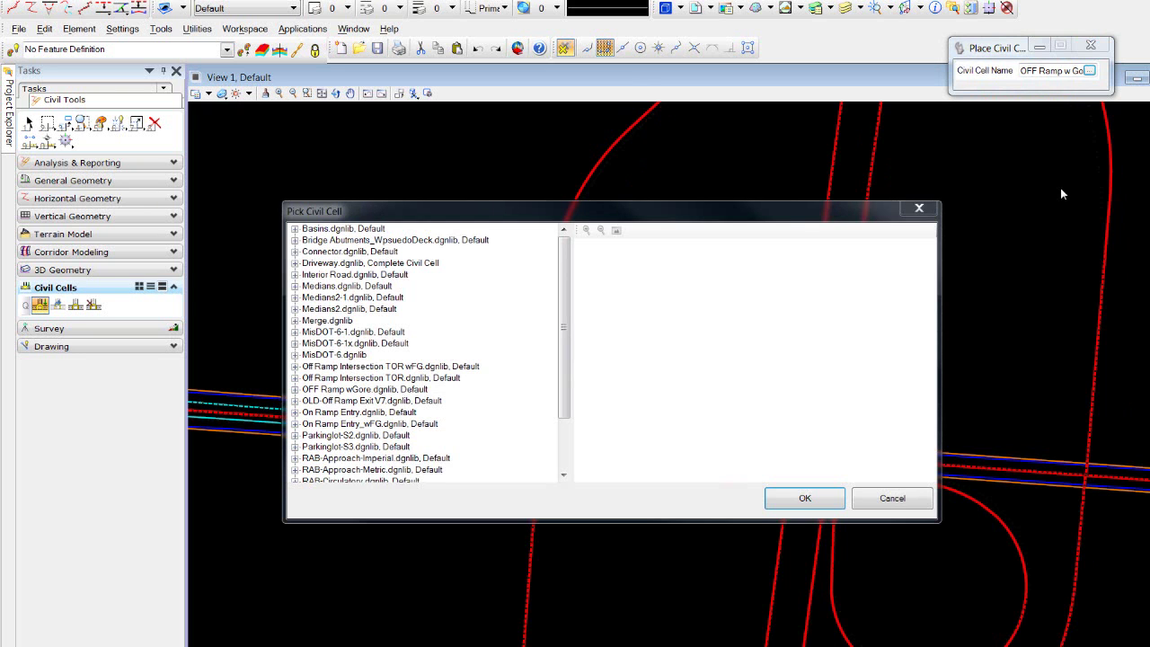
- Pick Ramp Intersection-1 from Off Ramp Intersection TOR wFG.dgnlib in Pick Civil Cell and confirm it
left_click_drag(806, 216, 799, 113)
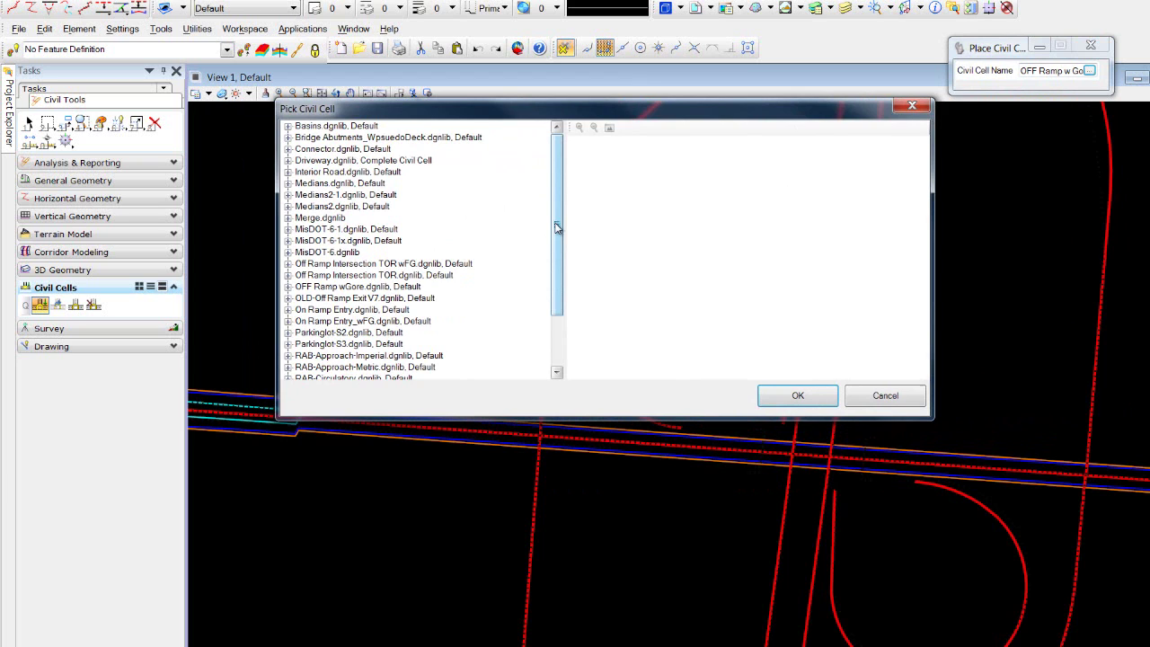
scroll(556, 239, "down", 1)
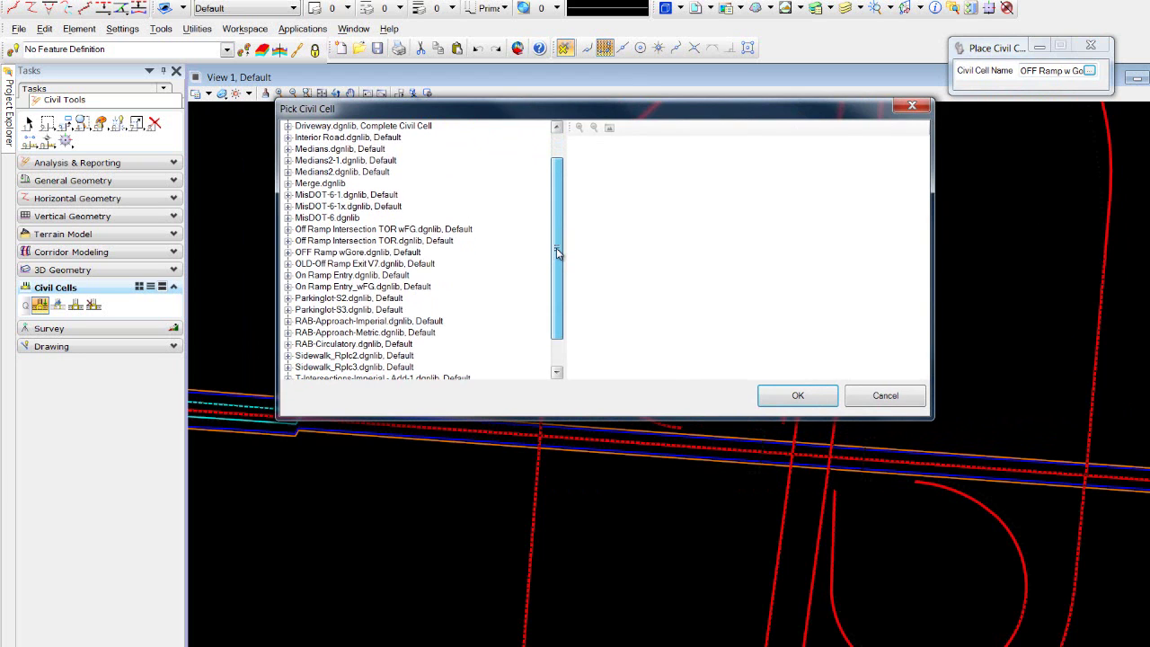
left_click(330, 230)
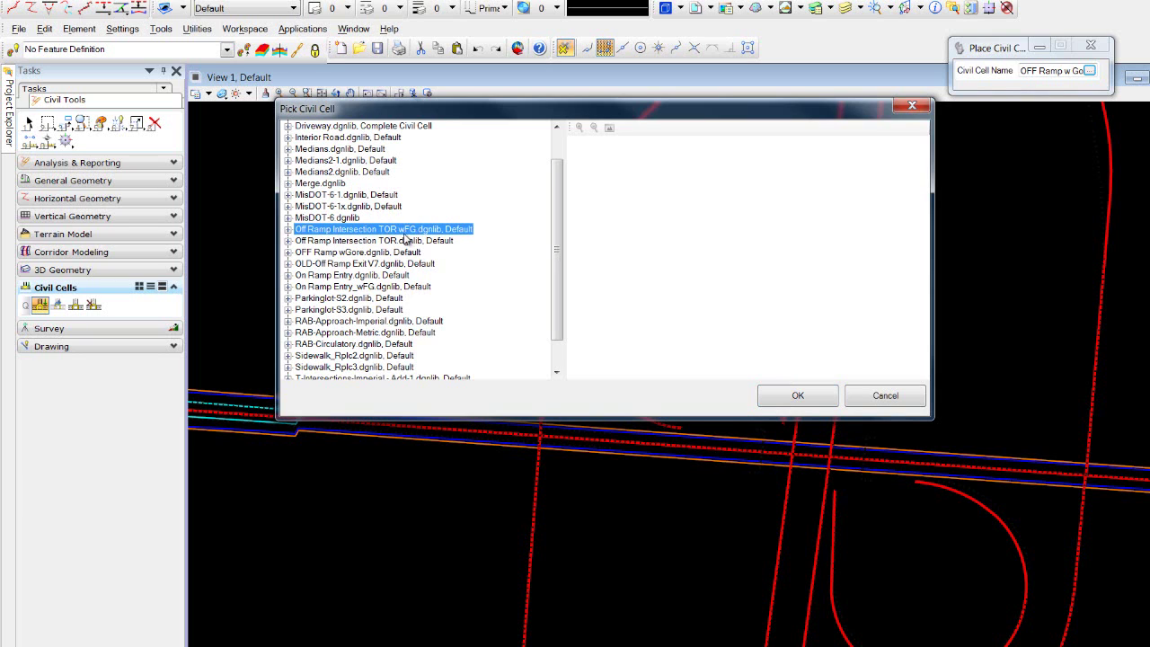
left_click(288, 230)
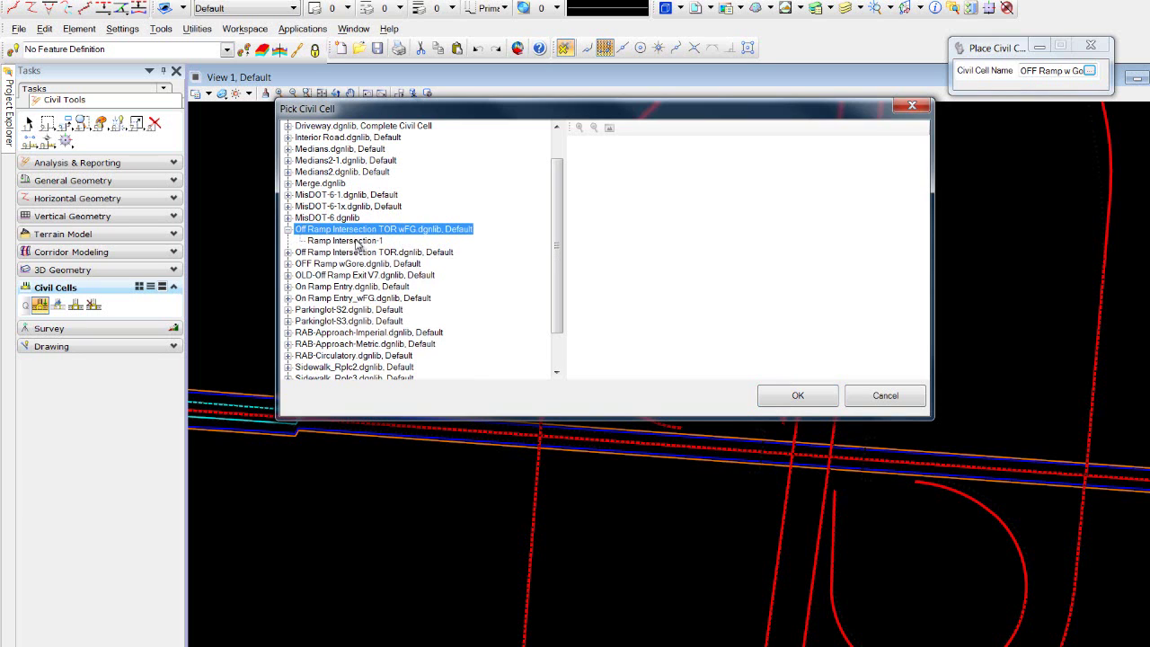
left_click(360, 244)
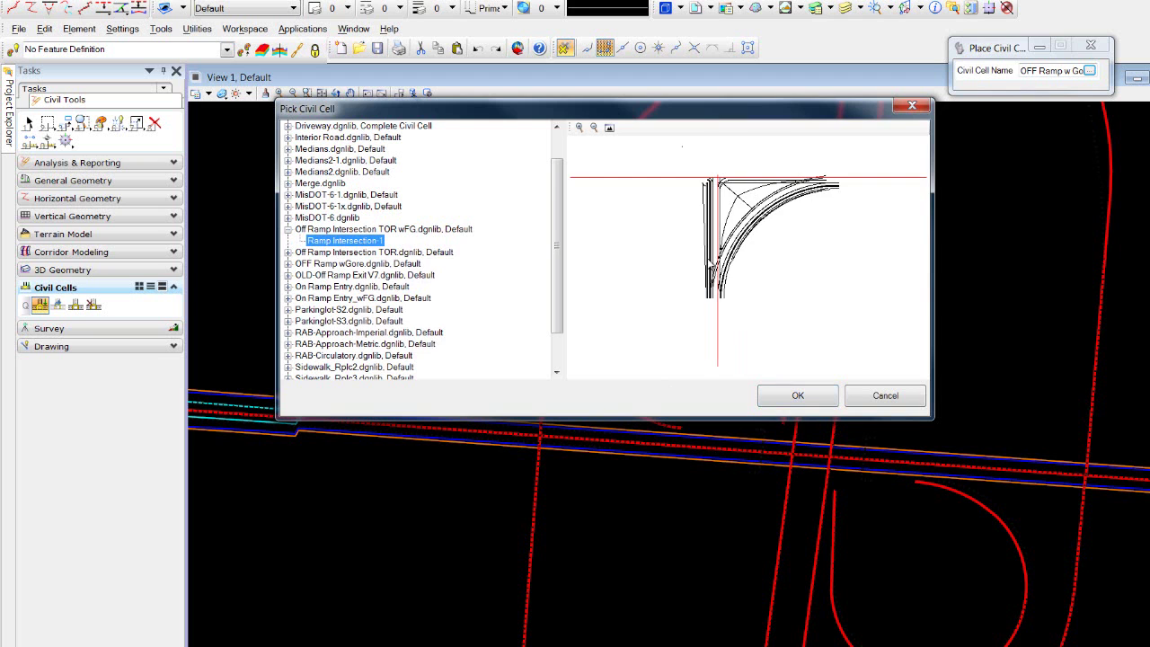
left_click(797, 395)
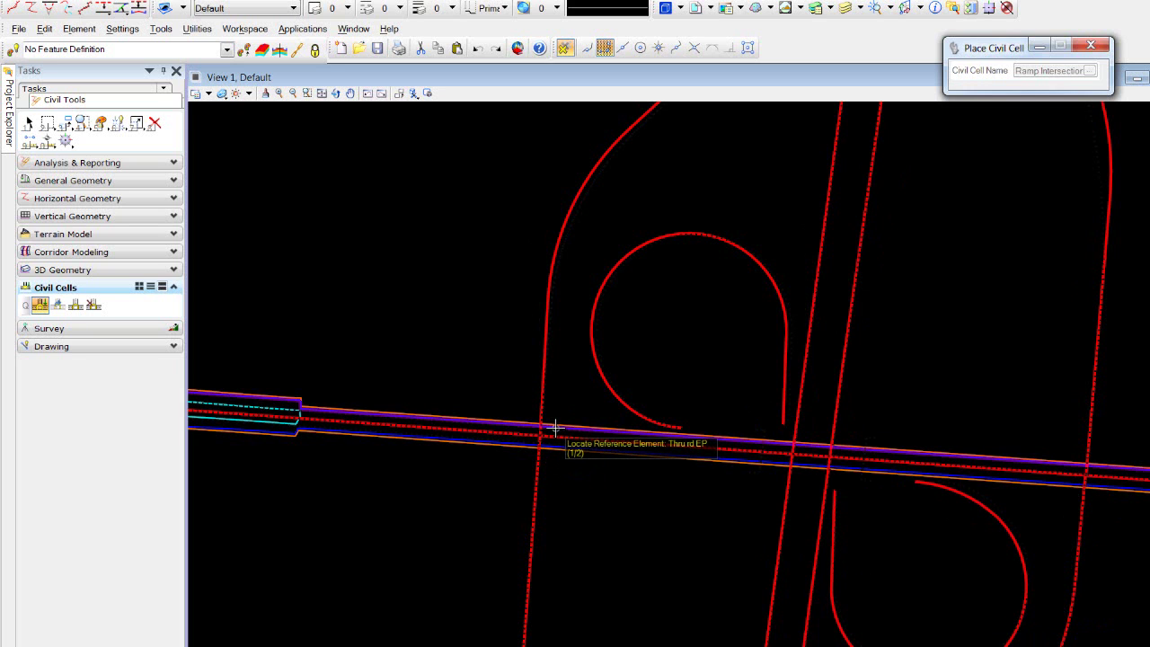
- Place Ramp Intersection-1 against the Thru rd EP line and RampE-S centerline, keeping the default orientation
left_click(552, 426)
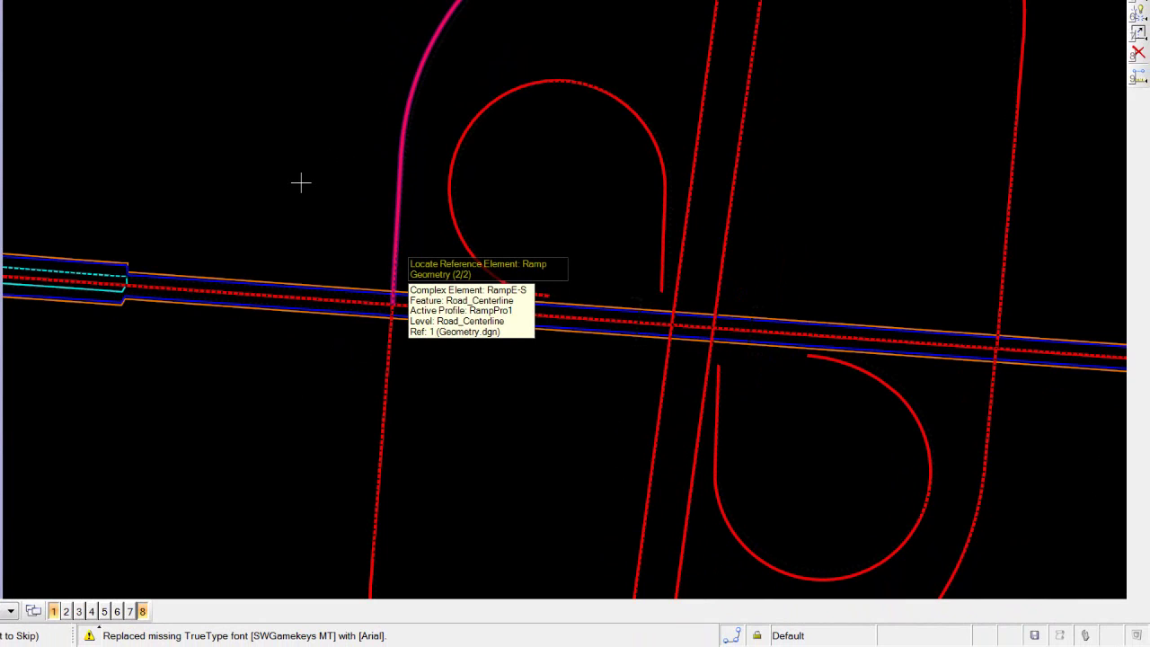
left_click(299, 183)
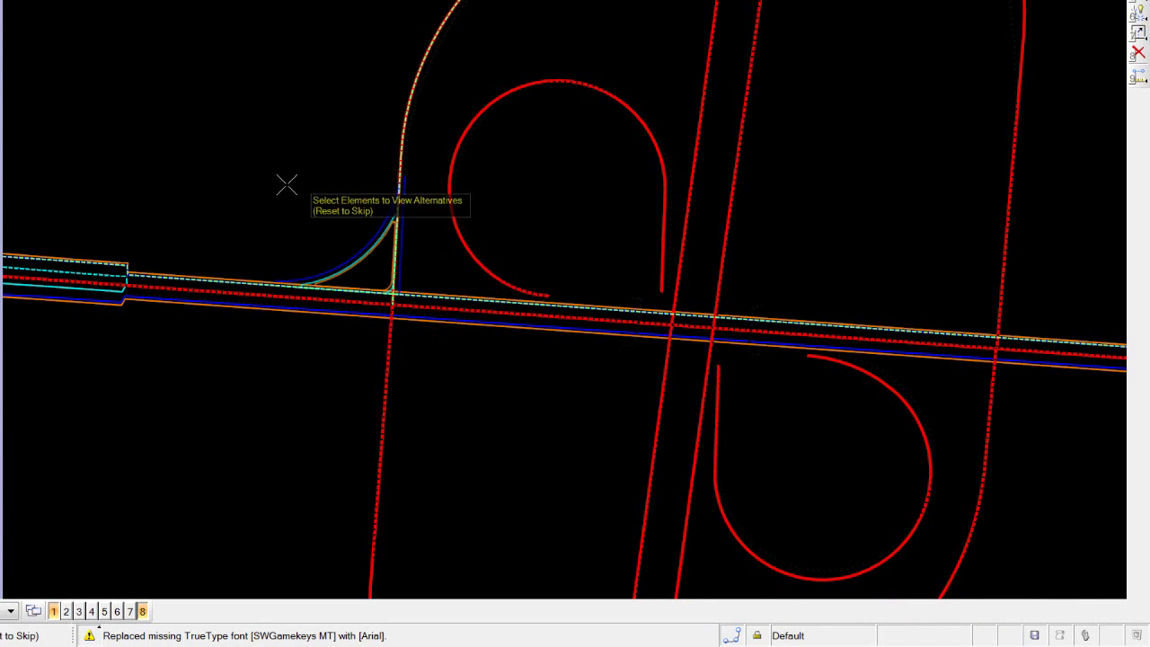
right_click(286, 185)
right_click(284, 205)
left_click(291, 205)
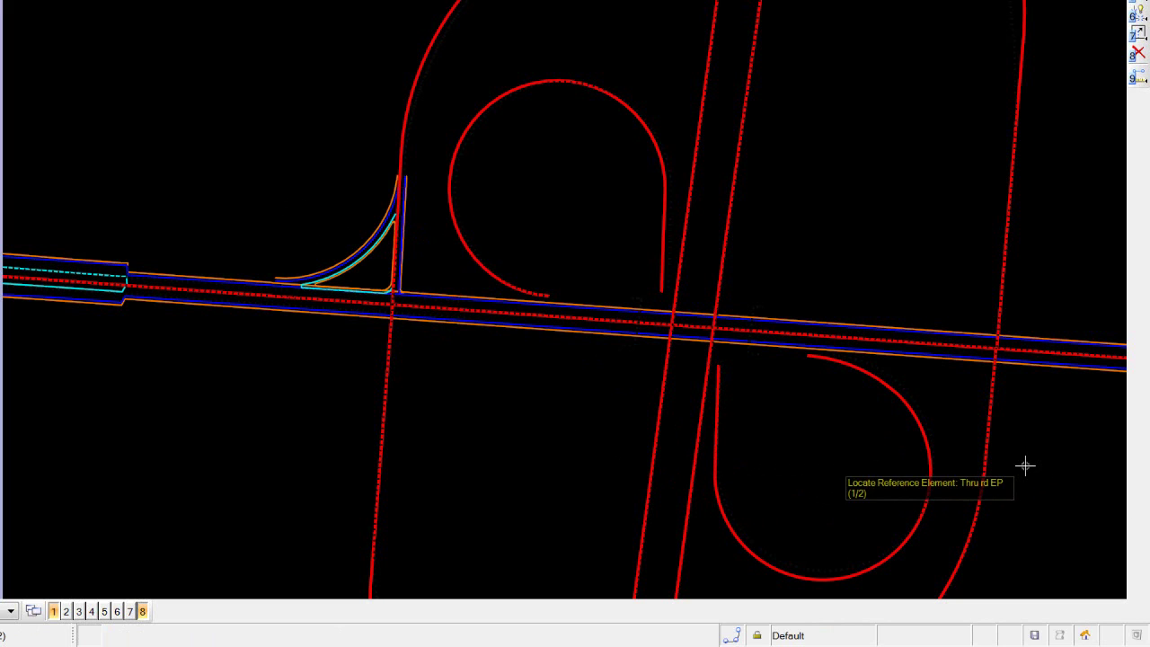
- Place the second Ramp Intersection cell joining the RampE-N ramp to the mainline at the lower-right tie-in
middle_click_drag(1021, 464, 791, 409)
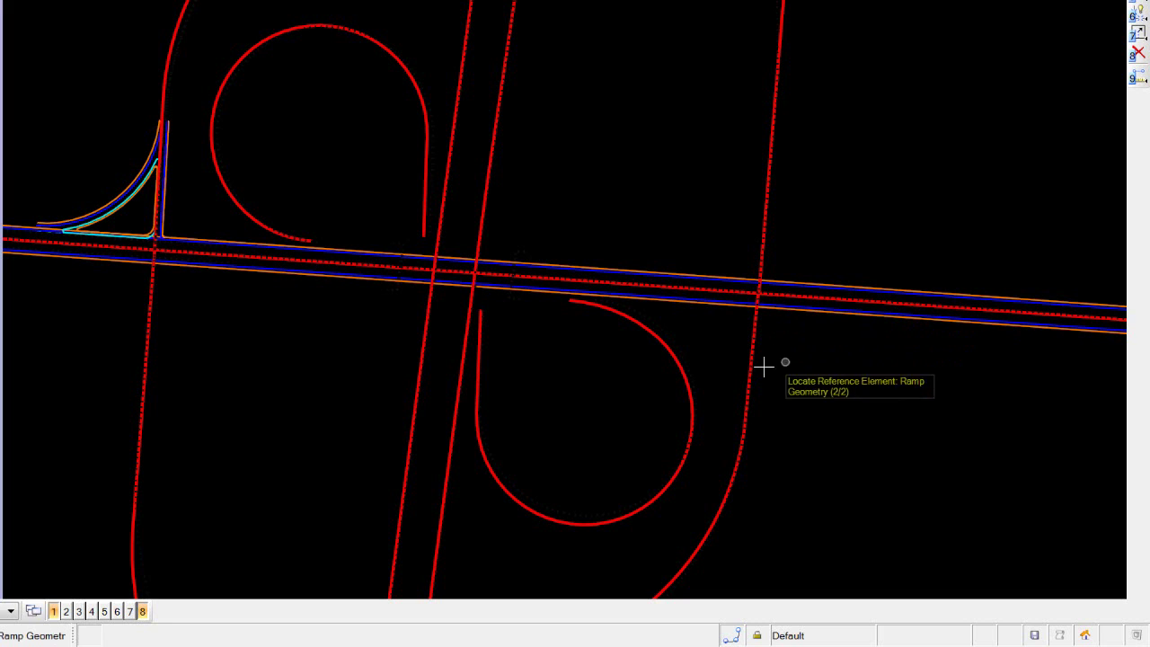
mouse_move(749, 374)
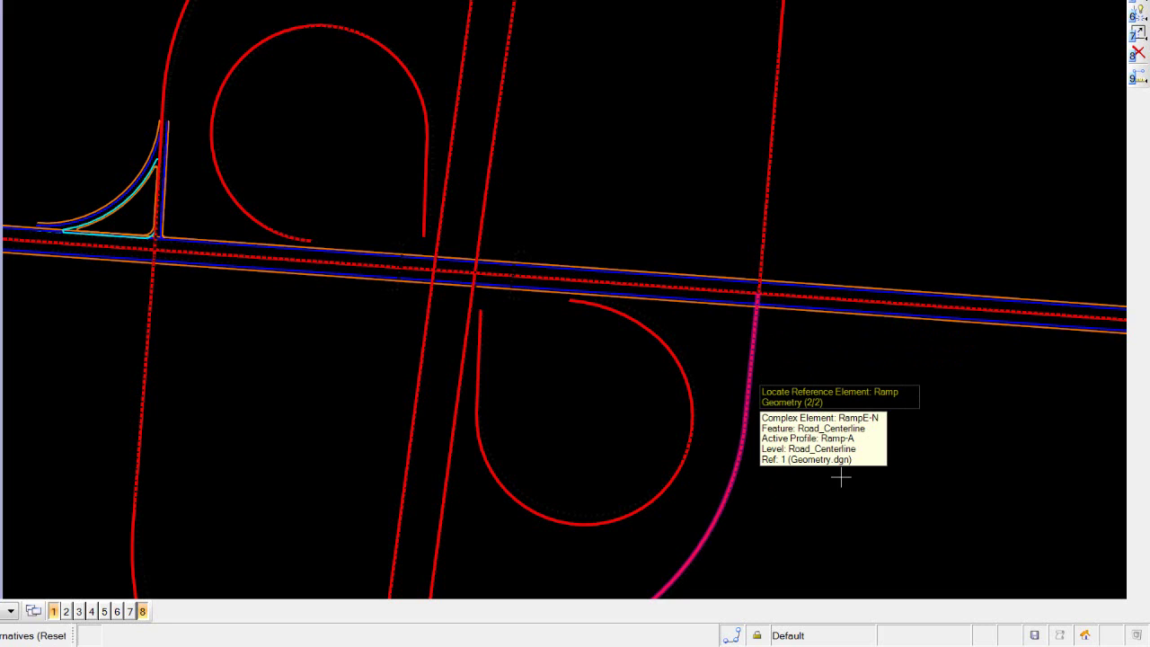
left_click(875, 521)
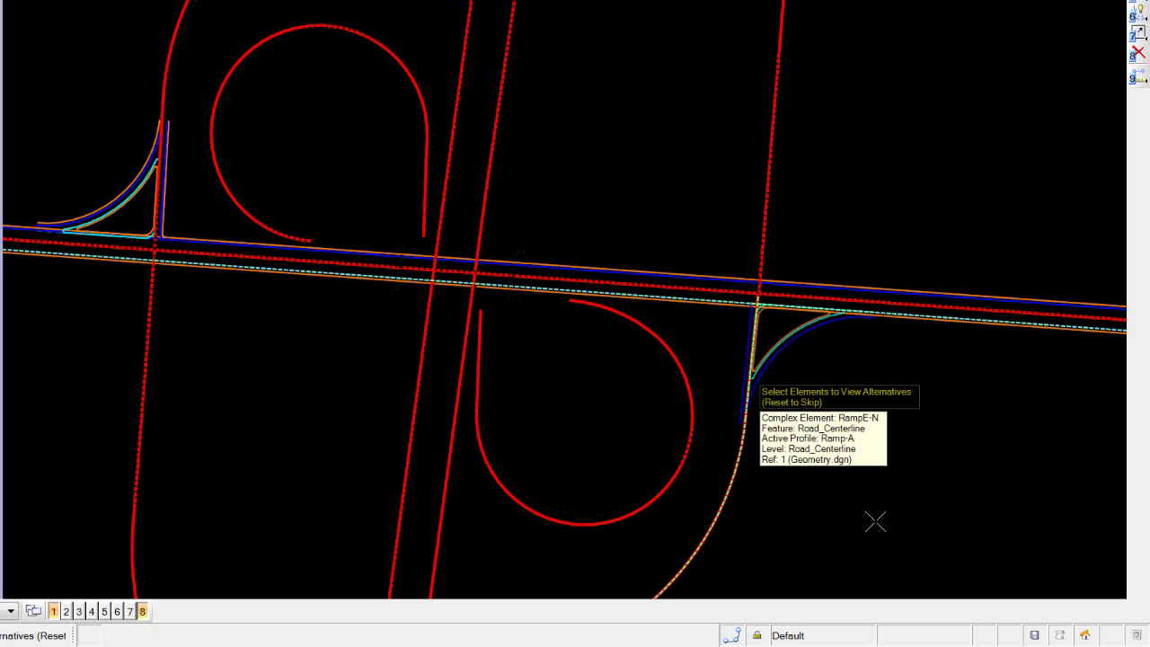
right_click(867, 501)
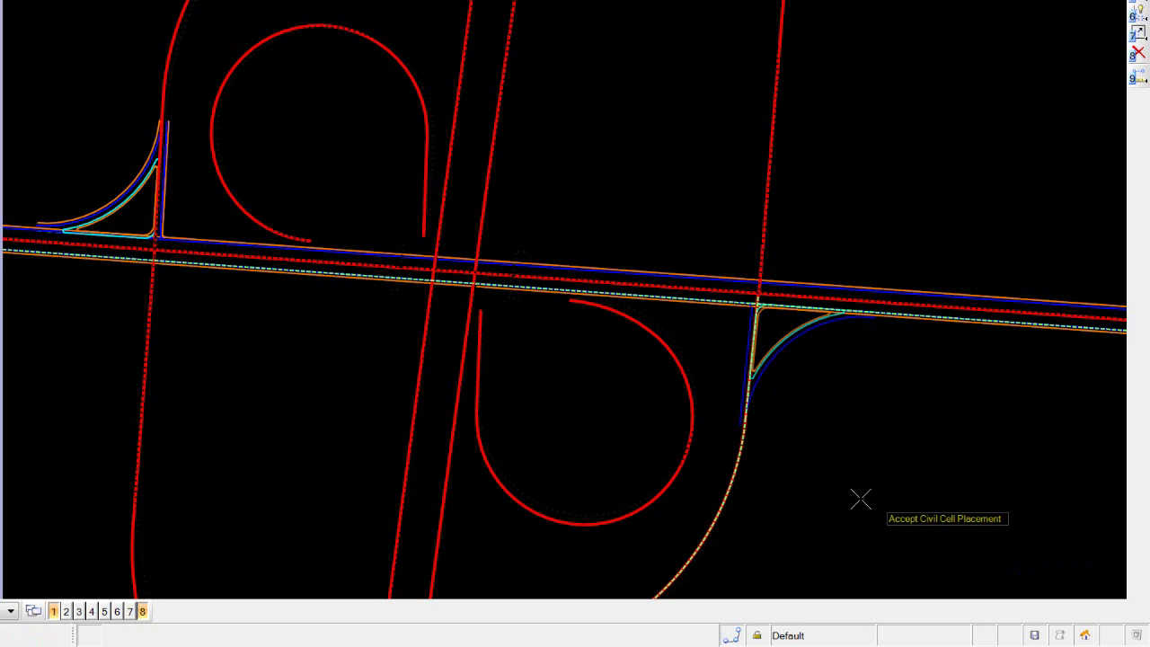
left_click(833, 503)
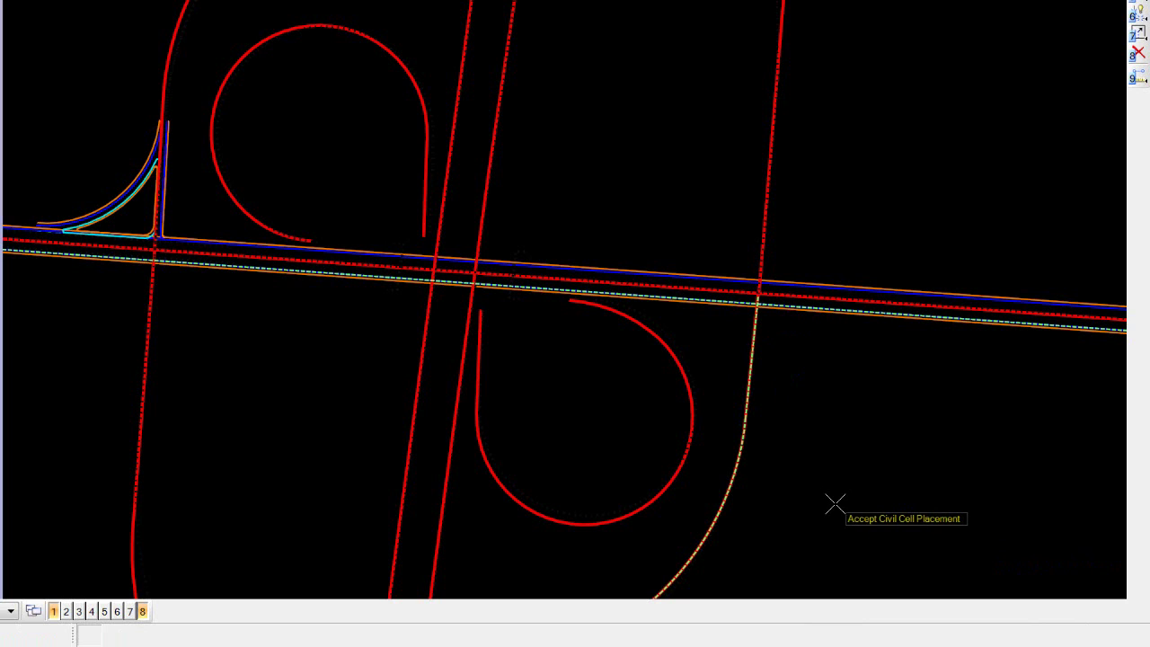
left_click(142, 612)
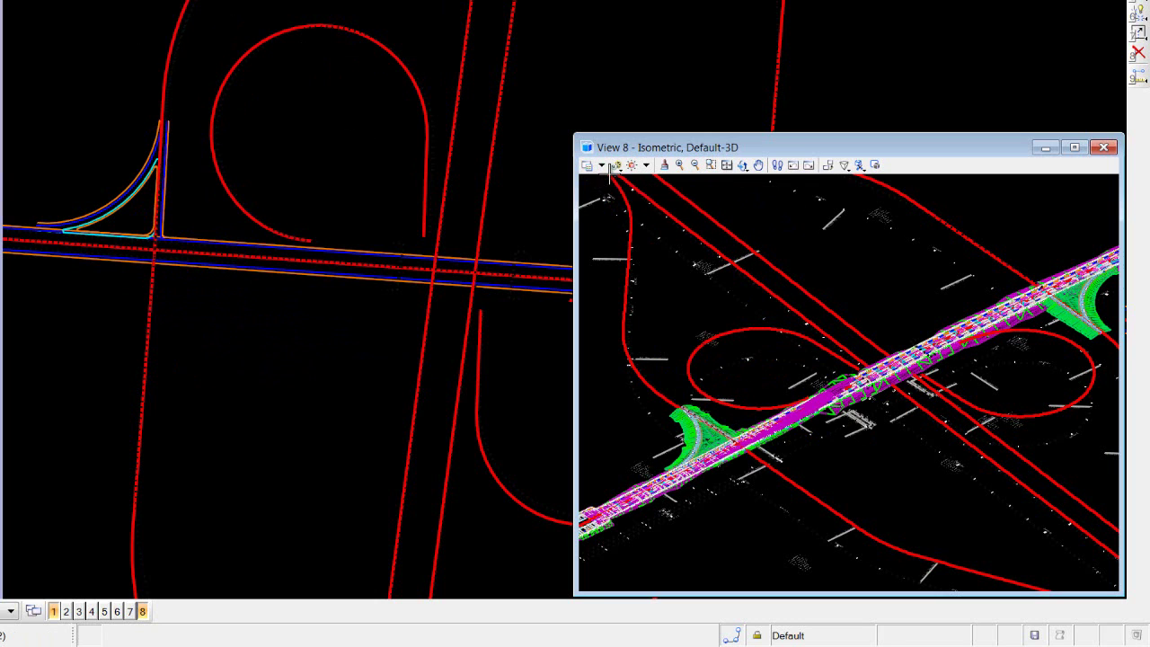
left_click(603, 167)
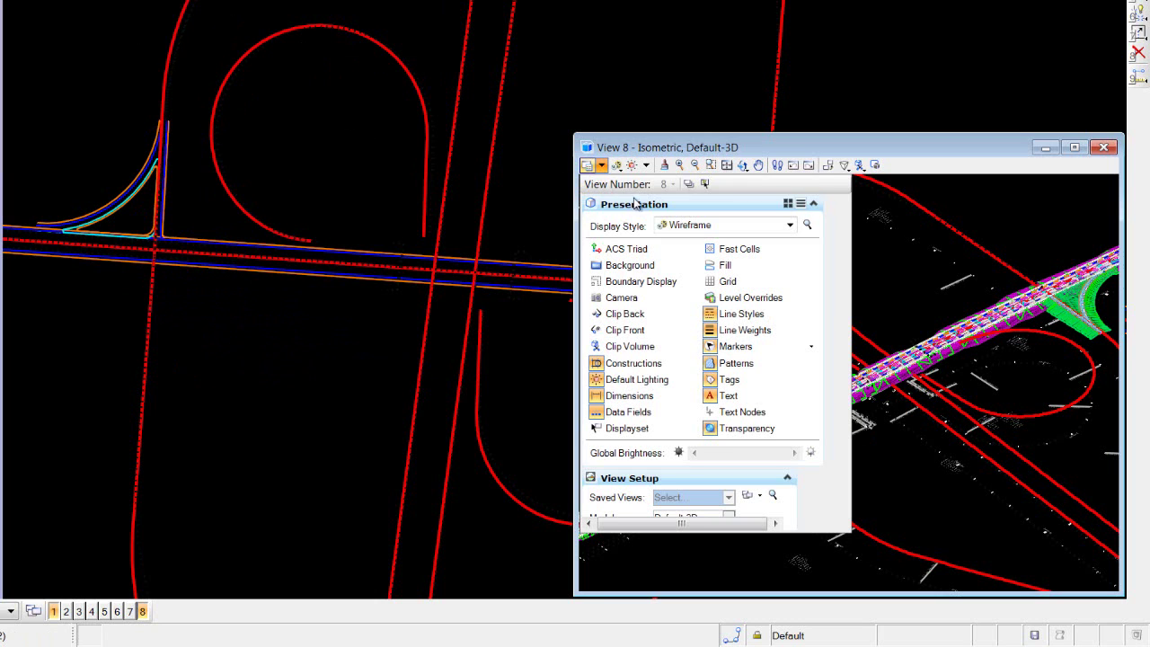
left_click(731, 518)
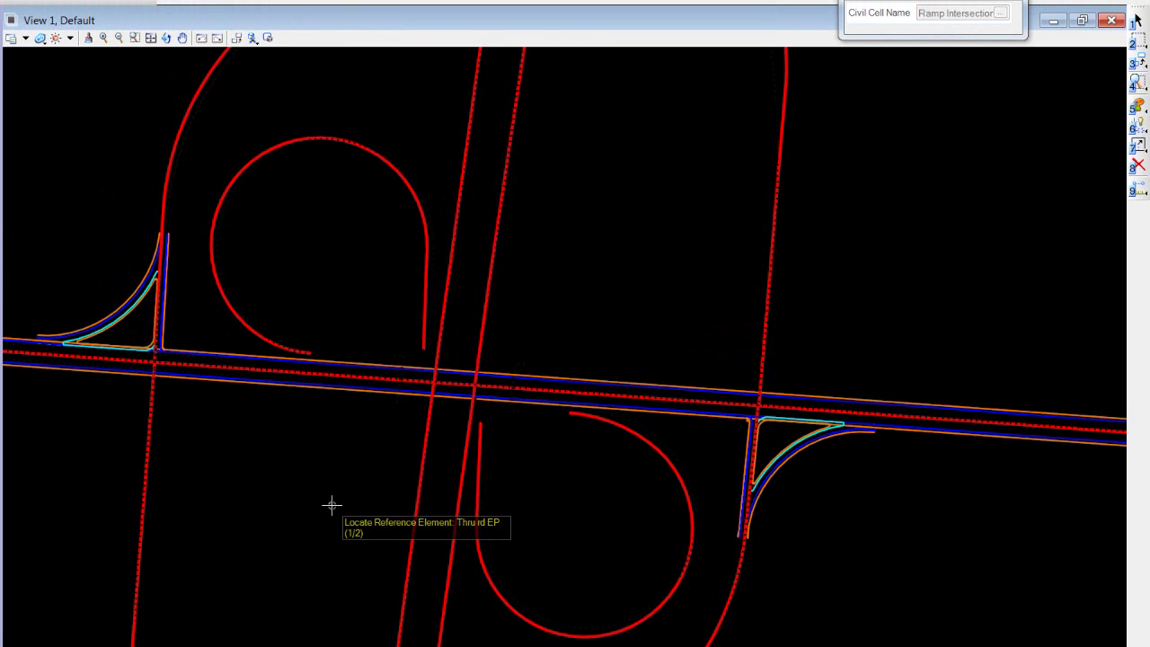
- Select On Ramp w Lane from On Ramp Entry_wFG.dgnlib as the next civil cell
right_click(638, 321)
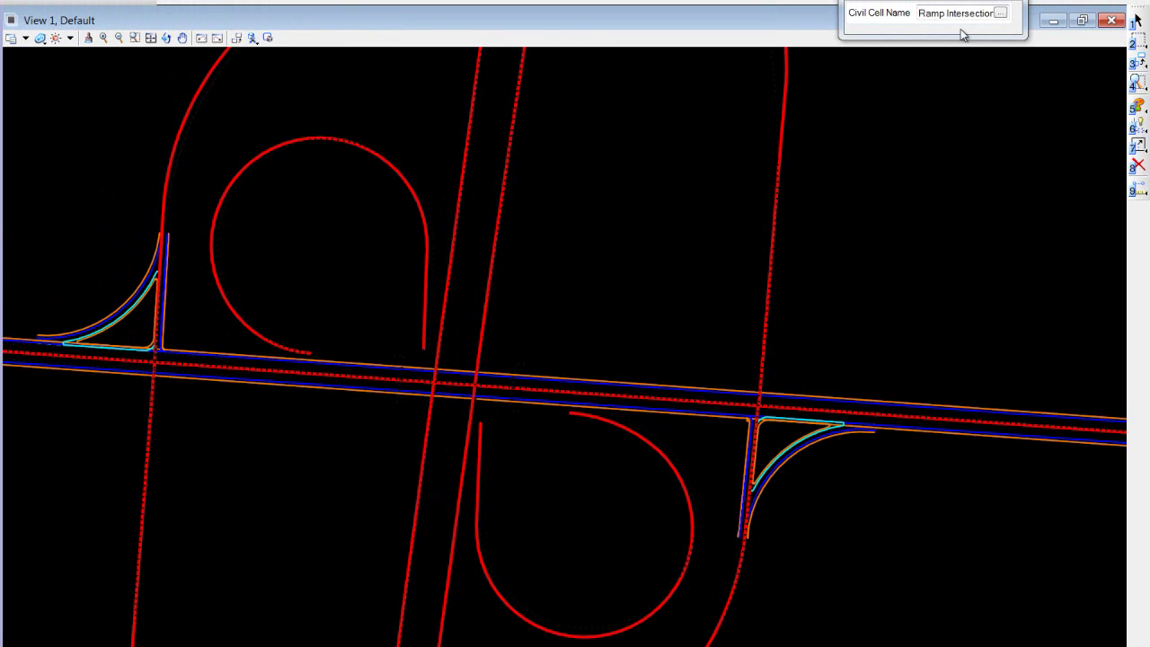
left_click(1000, 13)
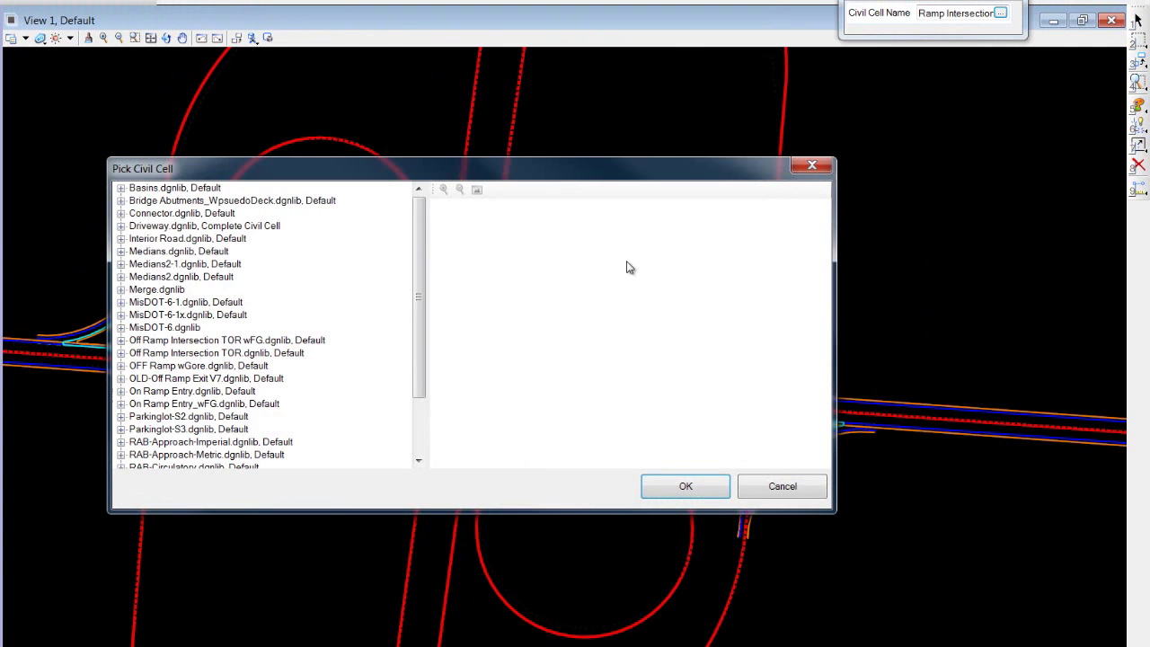
left_click_drag(610, 162, 780, 9)
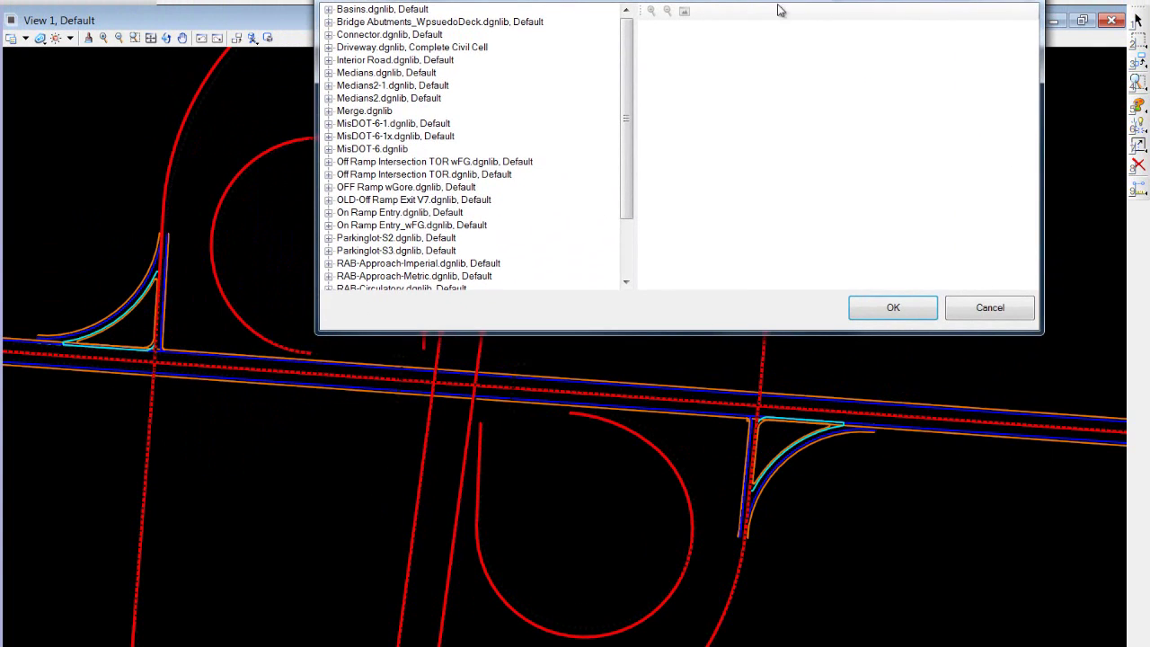
left_click_drag(620, 196, 613, 223)
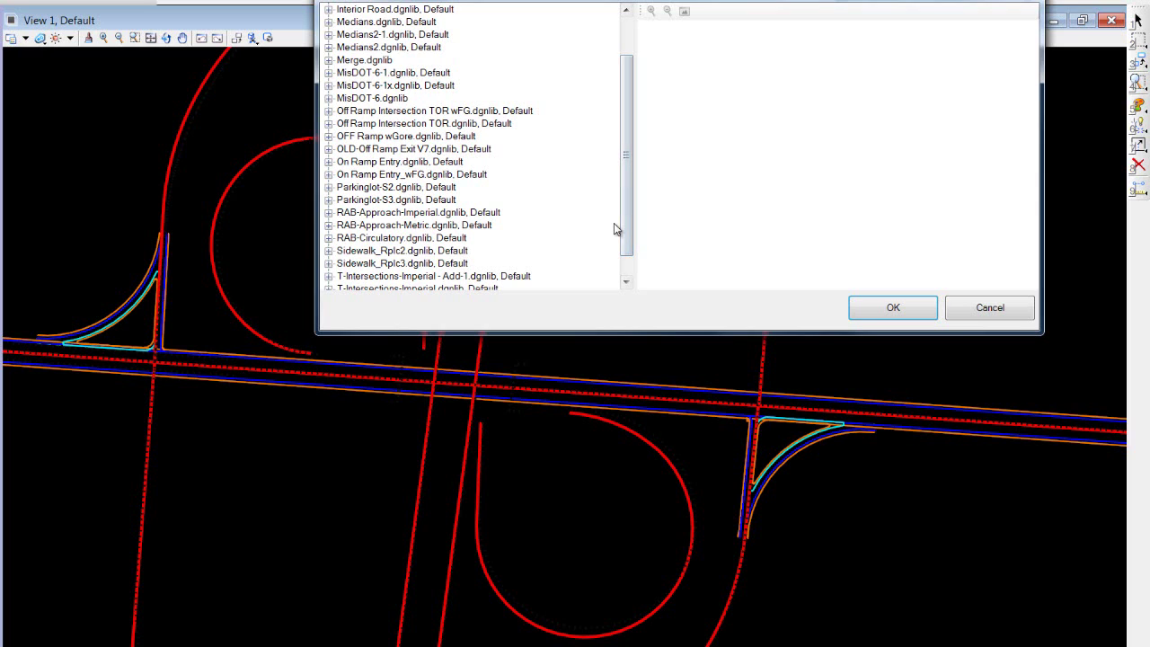
left_click(340, 176)
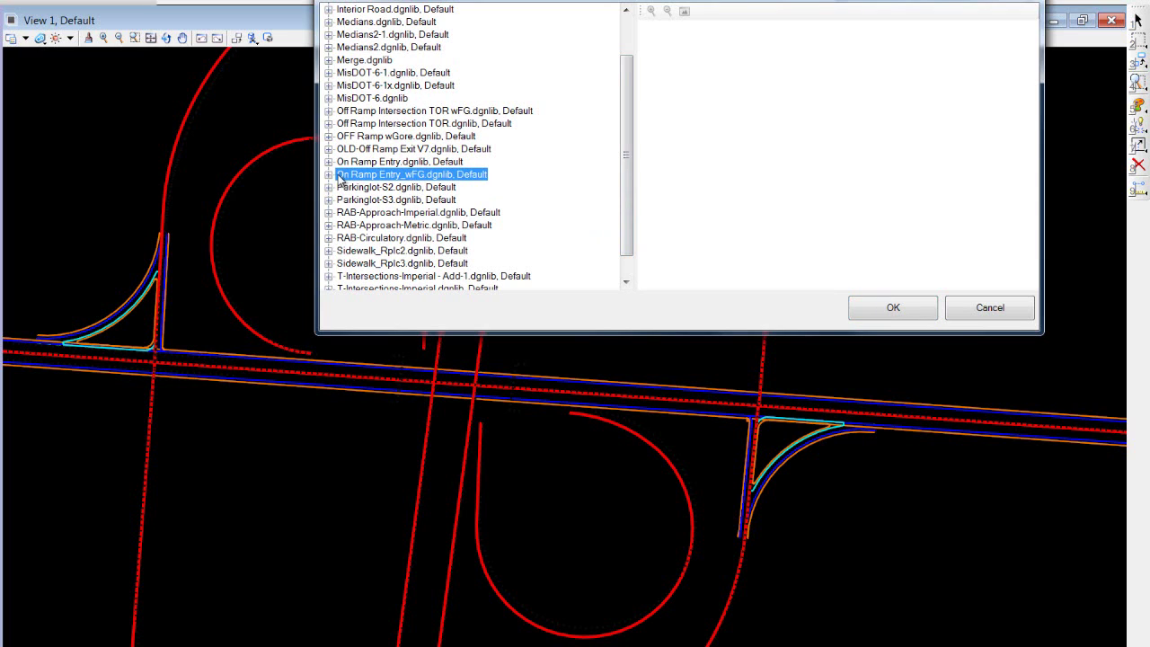
left_click(329, 175)
left_click(408, 189)
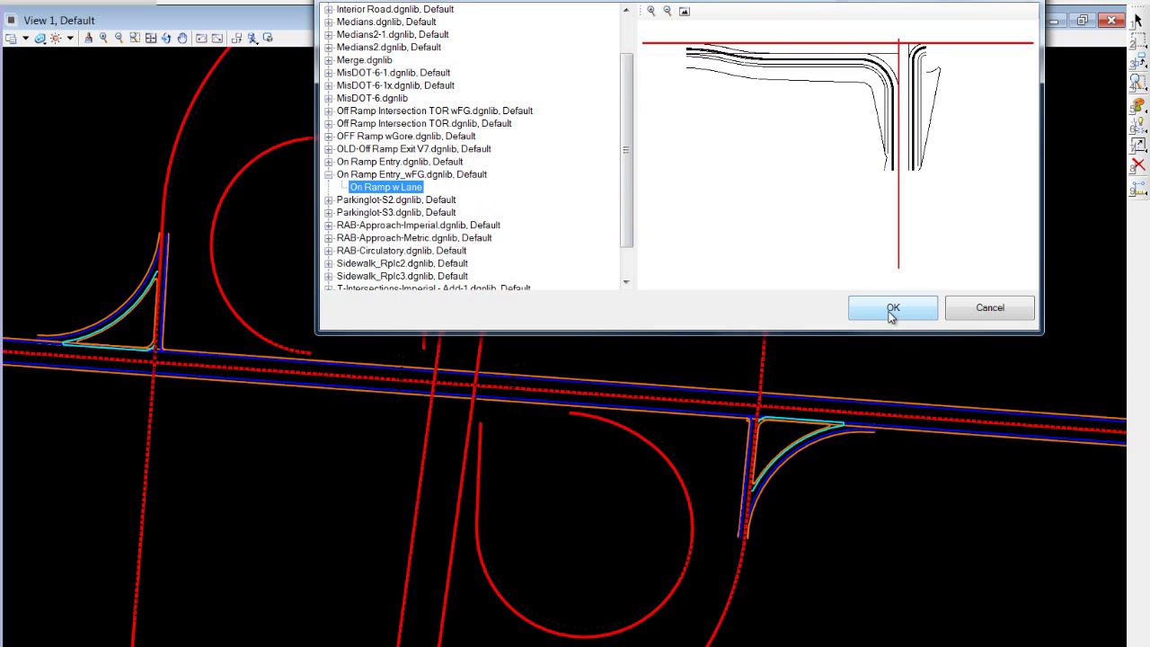
left_click(893, 309)
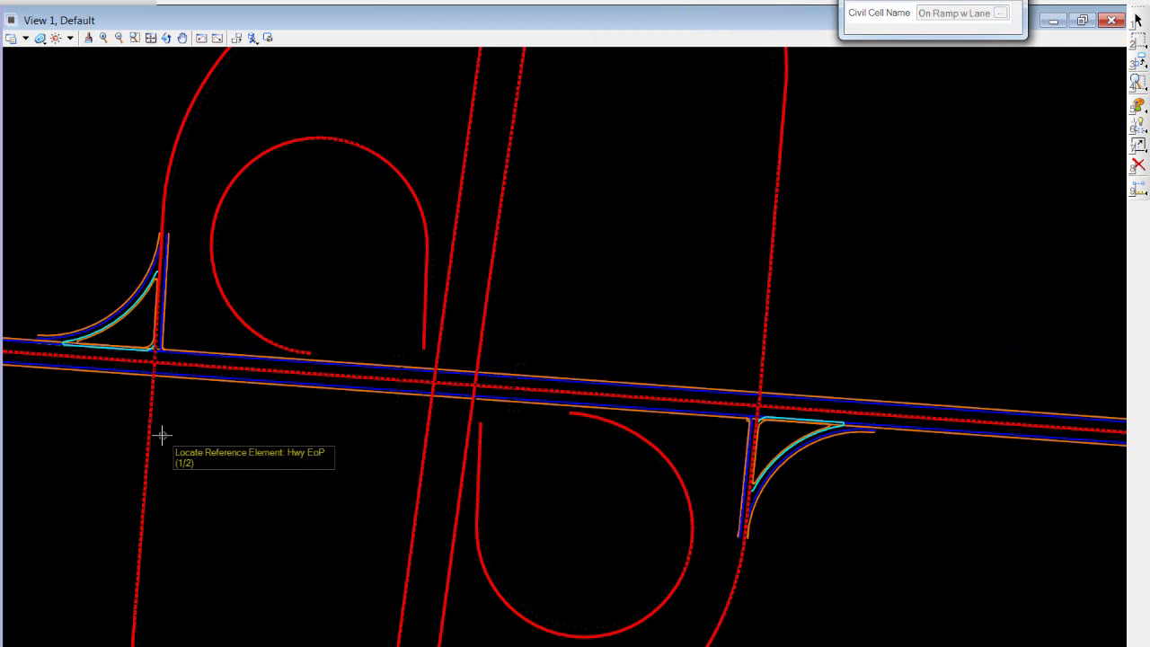
- Place an On Ramp w Lane cell tying RampW-S to the highway edge of pavement at the lower-left
left_click(158, 375)
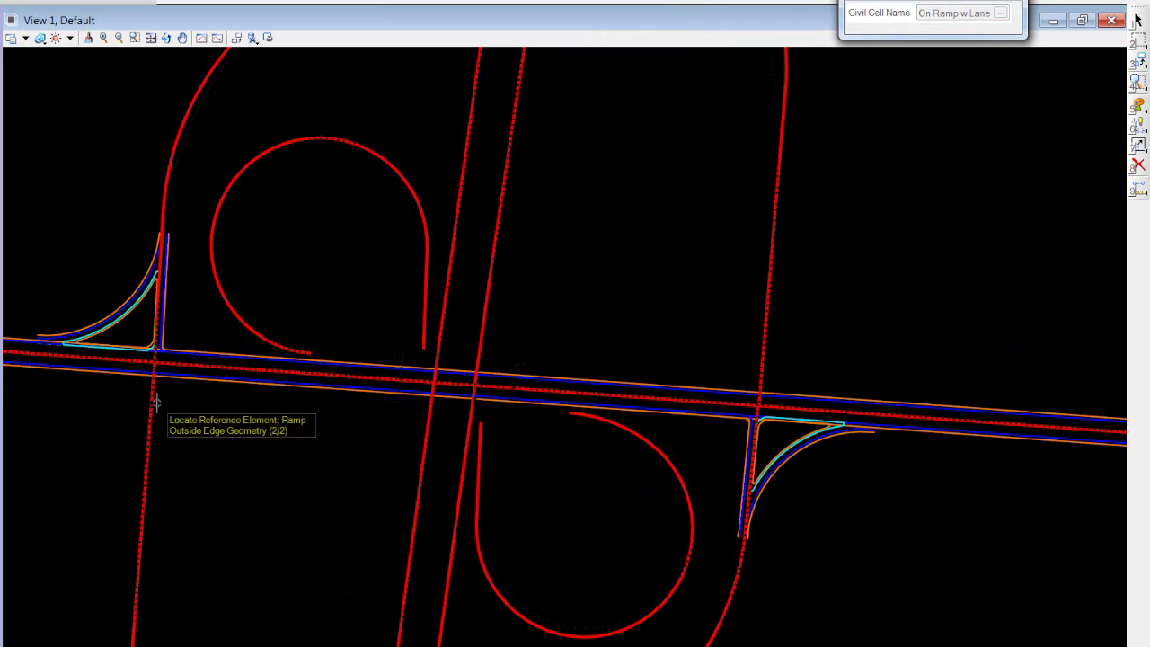
mouse_move(149, 404)
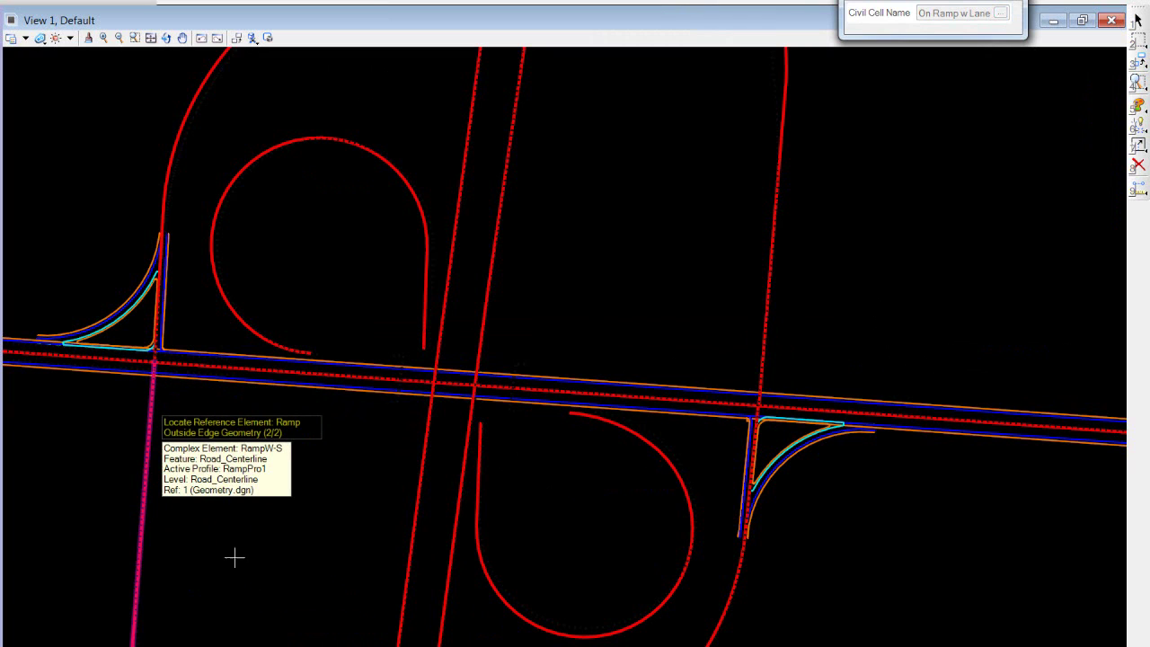
left_click(256, 601)
right_click(220, 530)
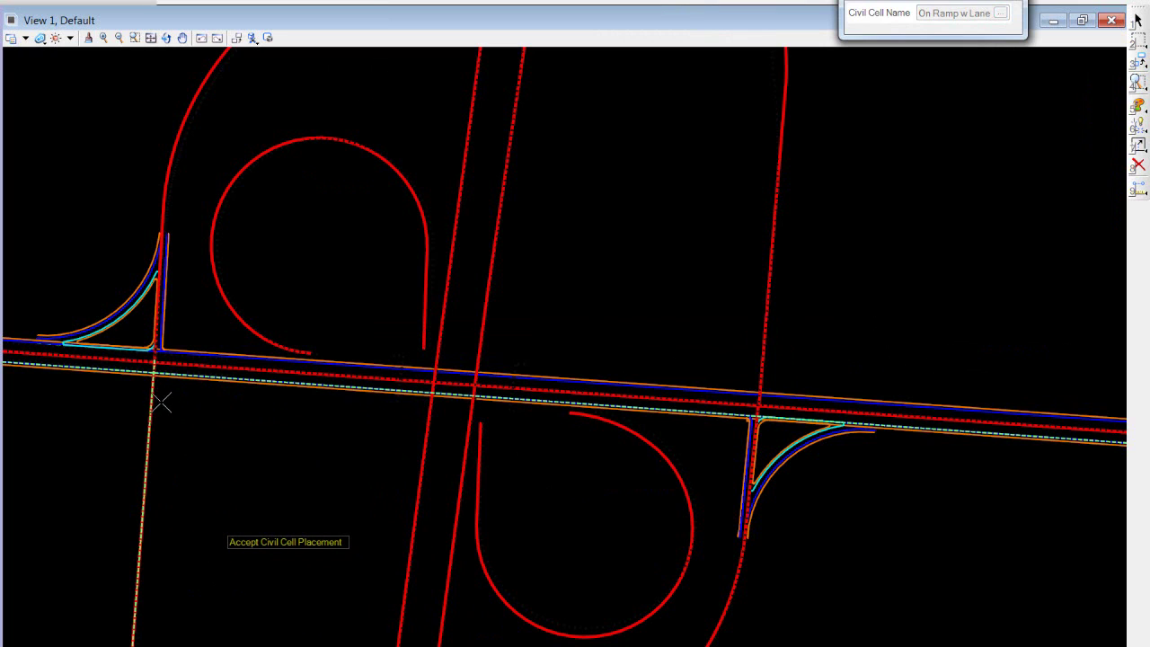
left_click(216, 465)
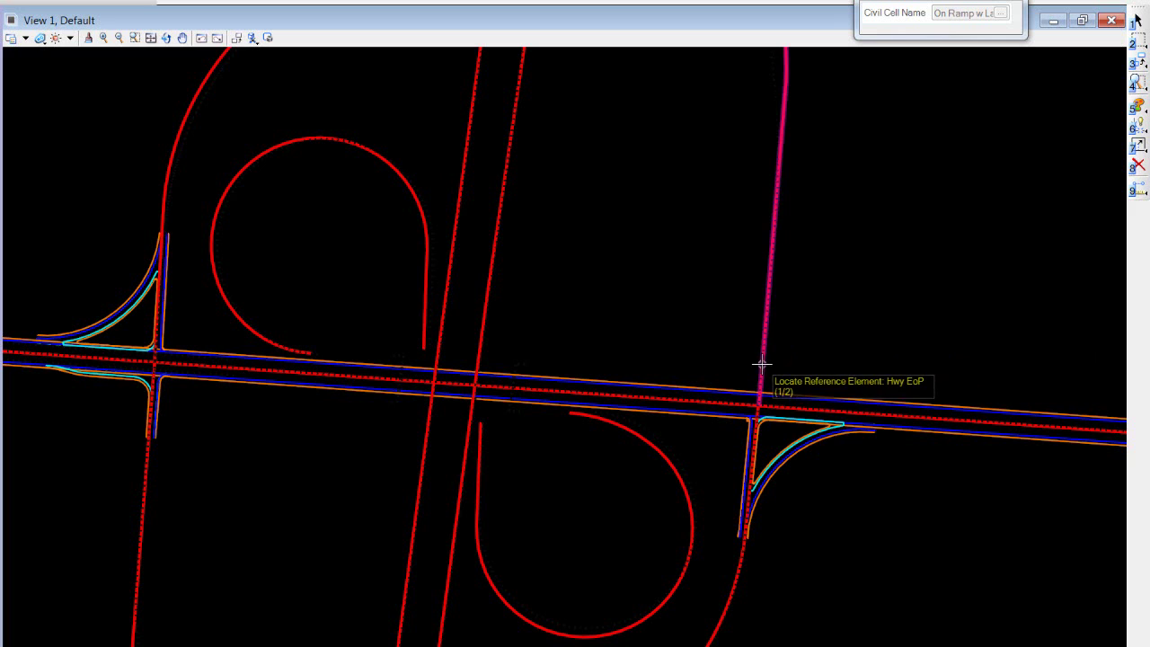
- Place an On Ramp w Lane cell at the upper-right ramp, redoing a misoriented first preview
left_click(762, 361)
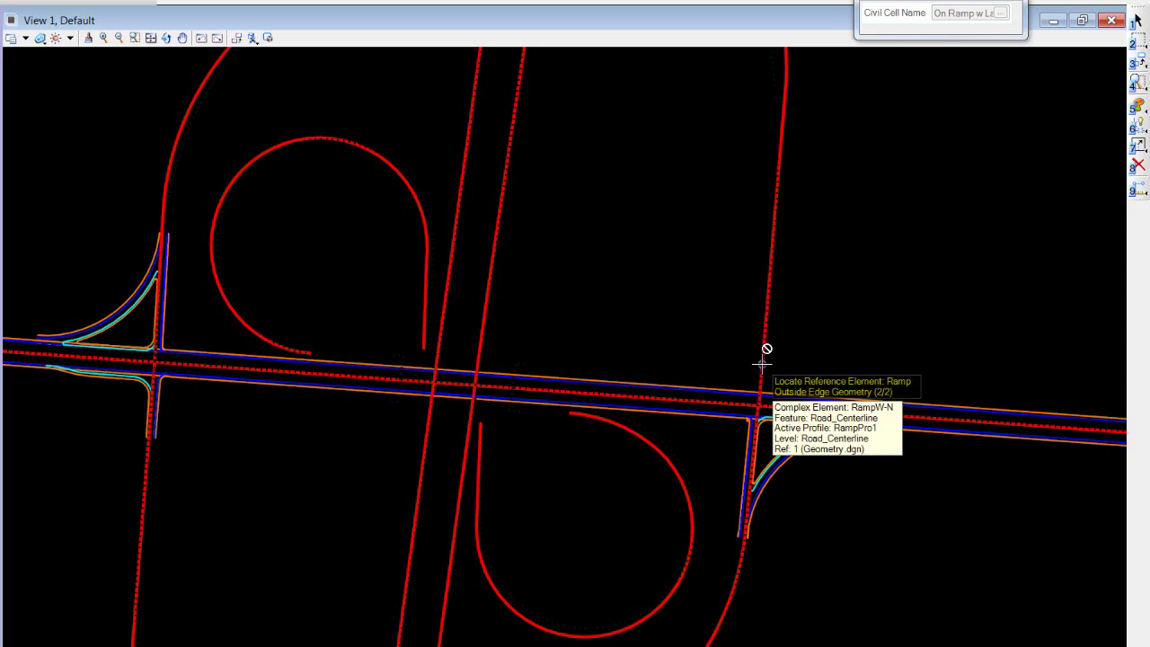
left_click(881, 339)
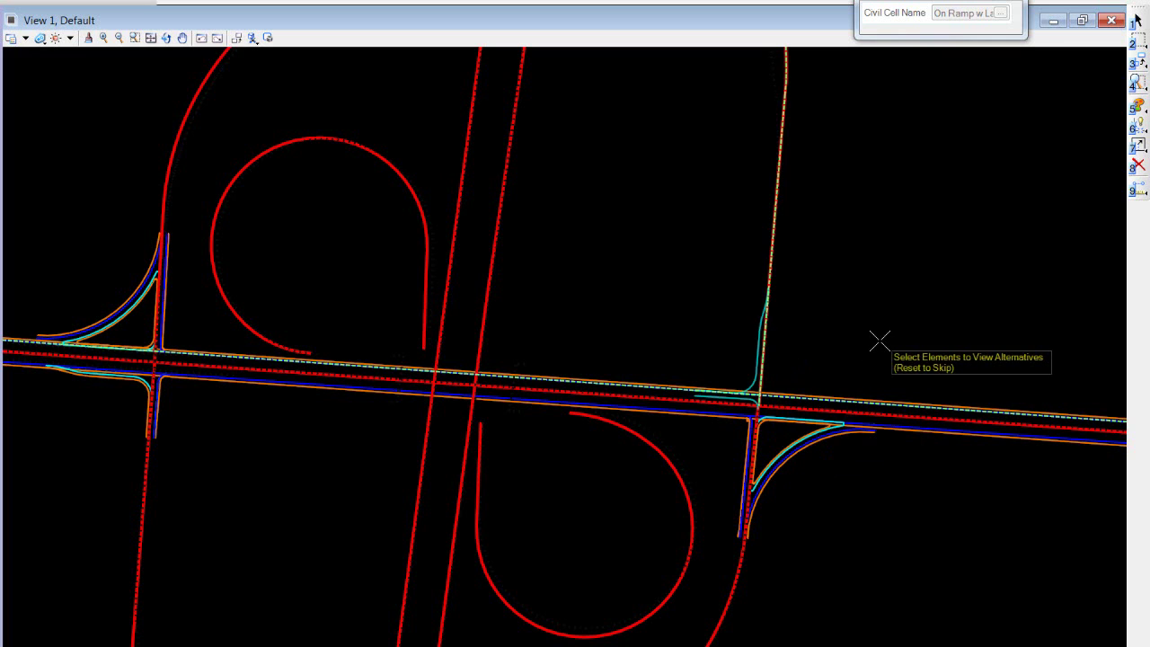
right_click(867, 341)
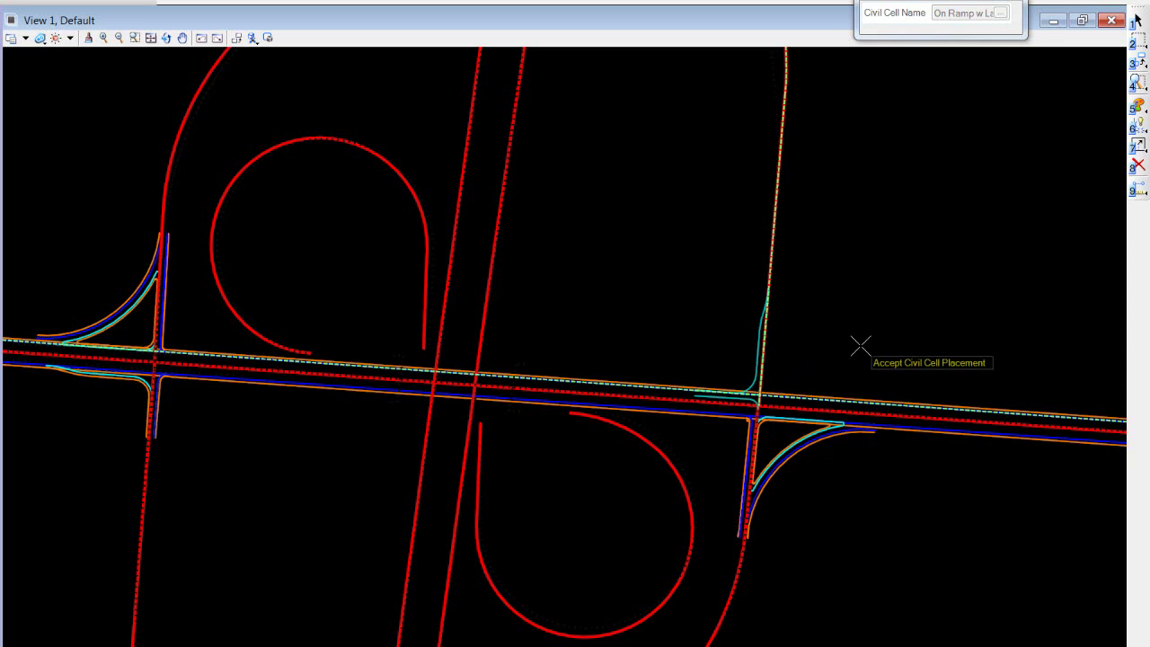
right_click(844, 351)
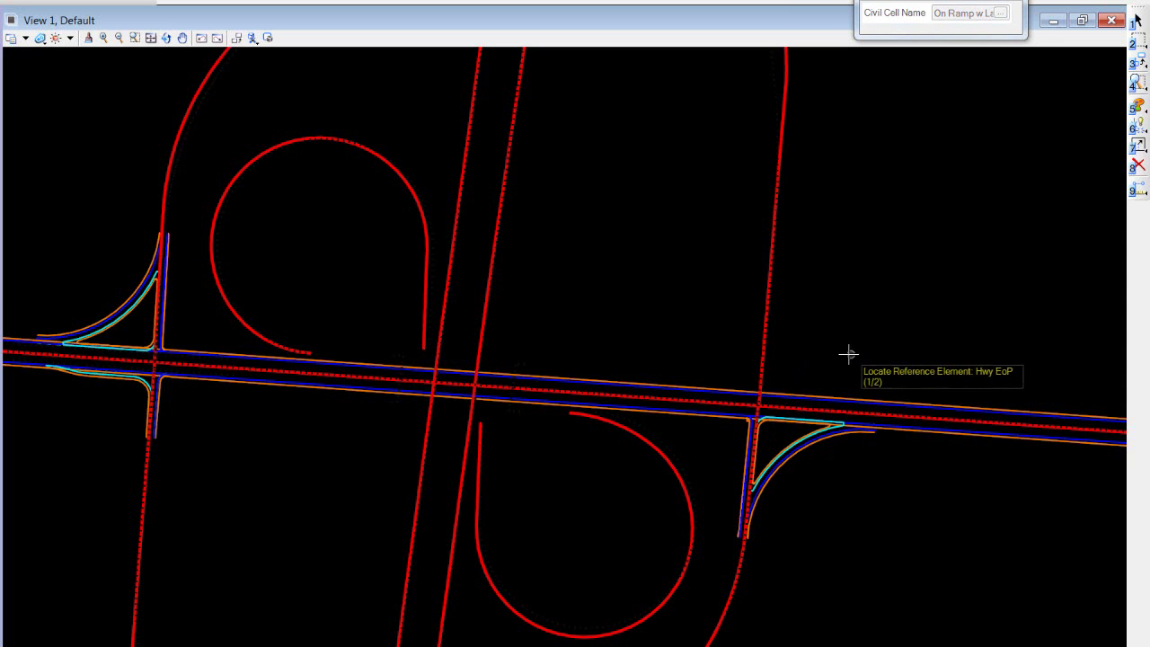
left_click(788, 391)
left_click(765, 351)
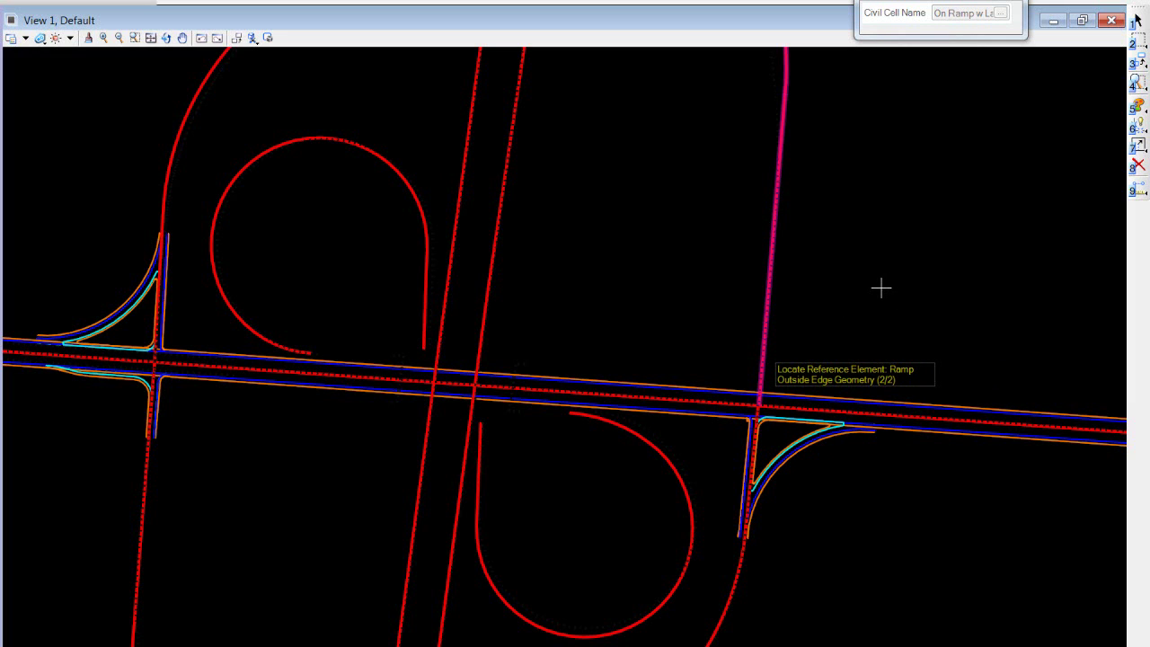
left_click(880, 287)
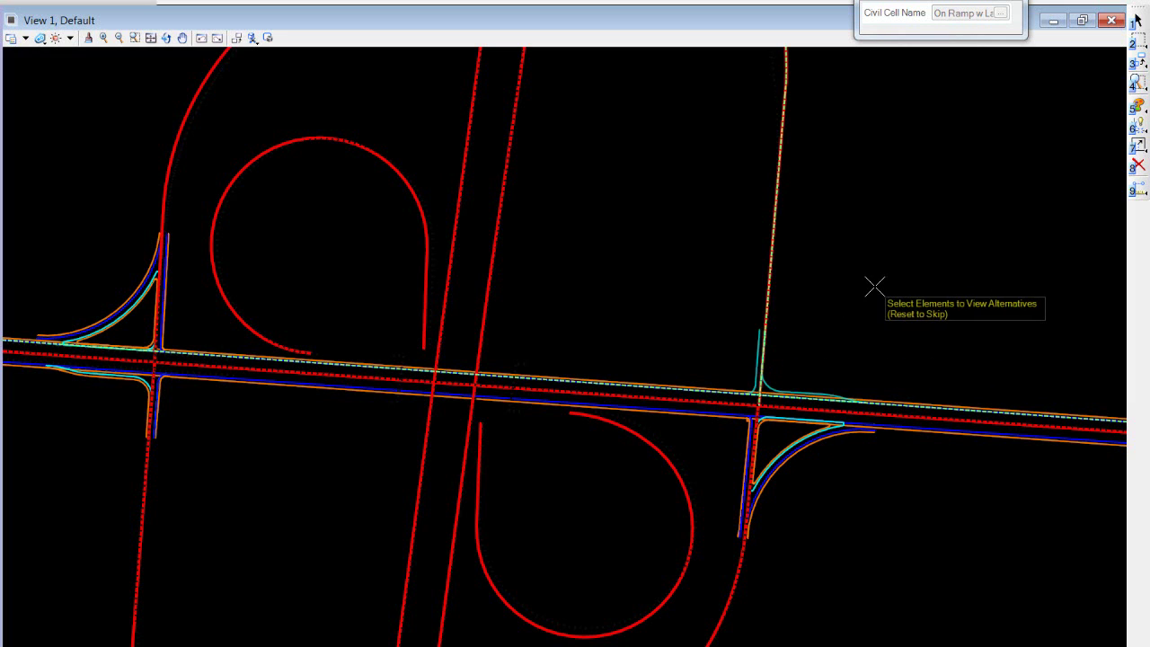
right_click(868, 286)
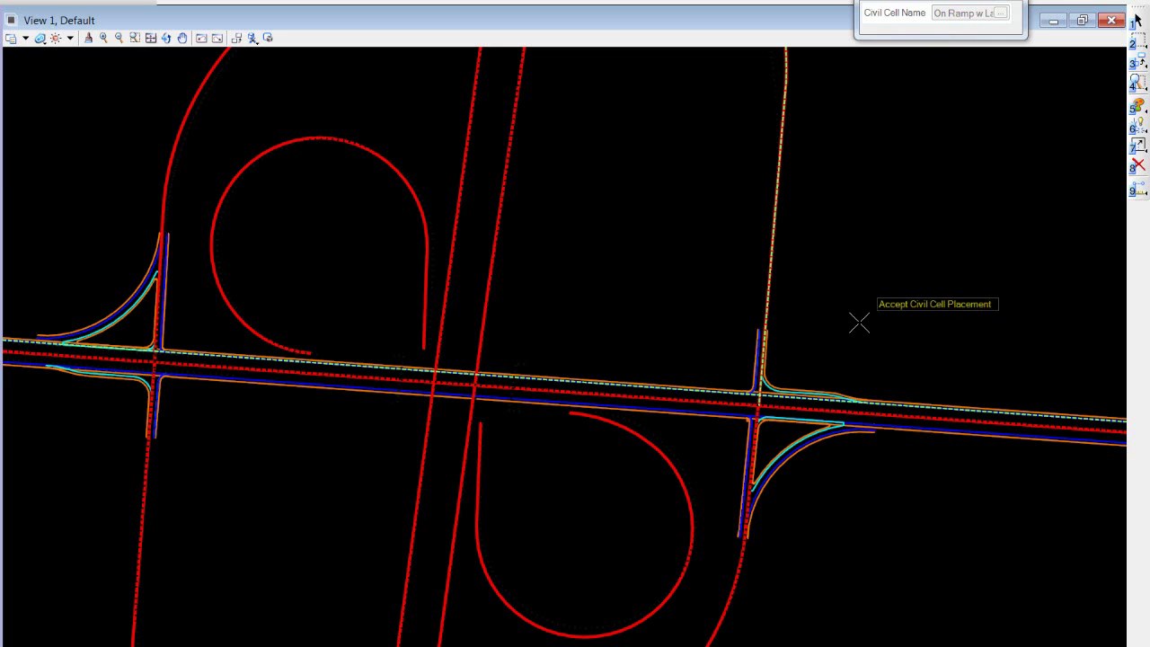
left_click(858, 322)
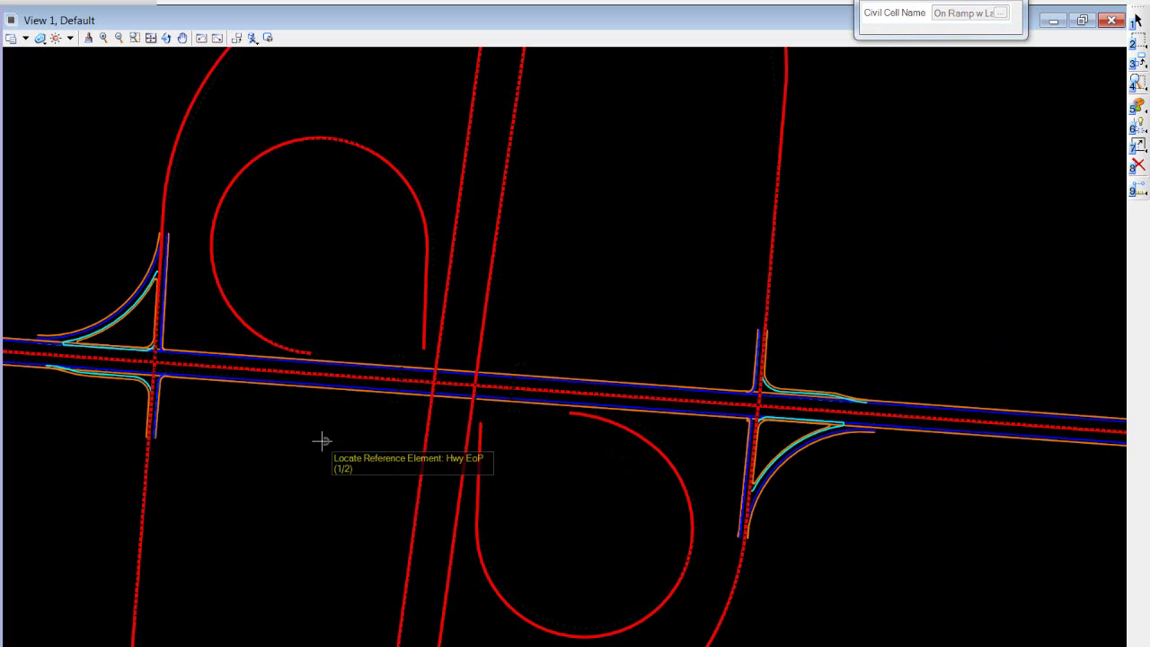
middle_click_drag(323, 441, 472, 438)
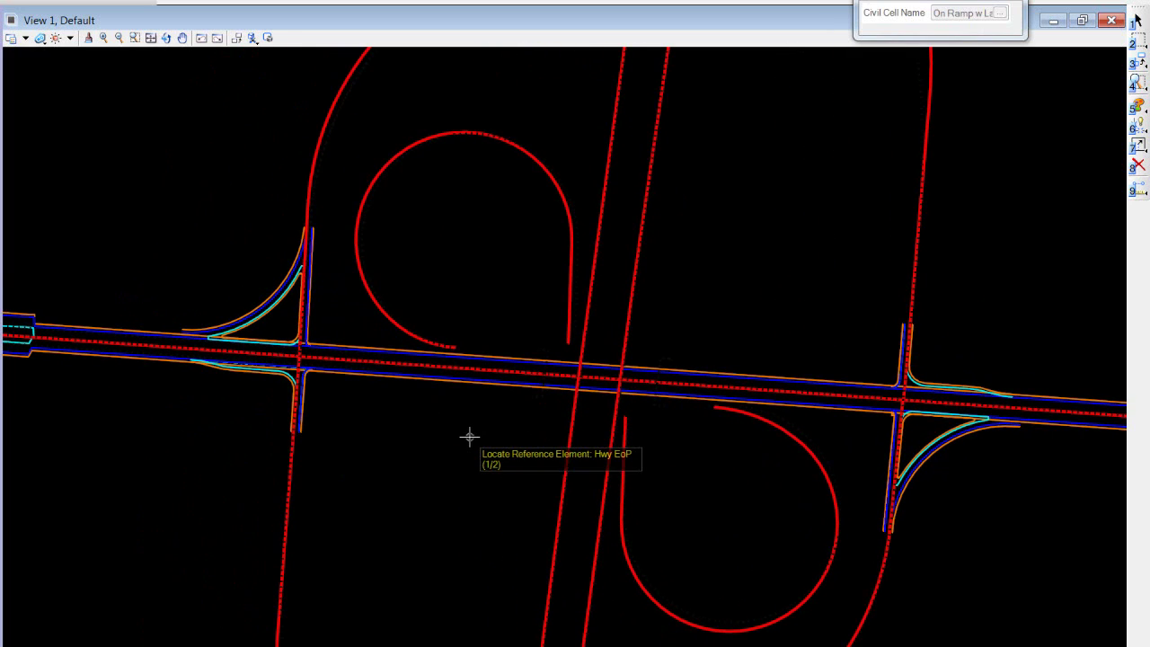